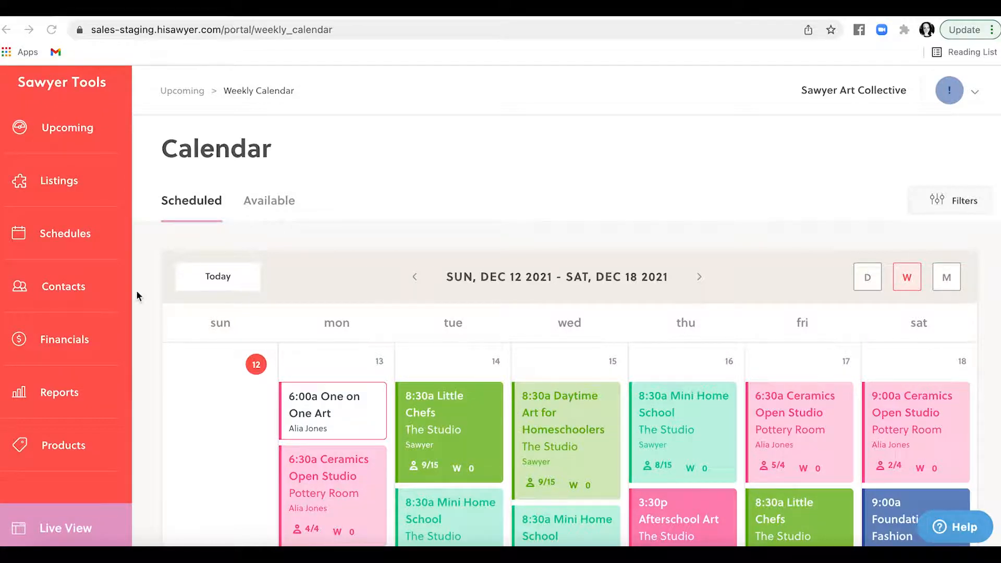
Create a new semester schedule that begins the week of January 9, 2022
click(82, 244)
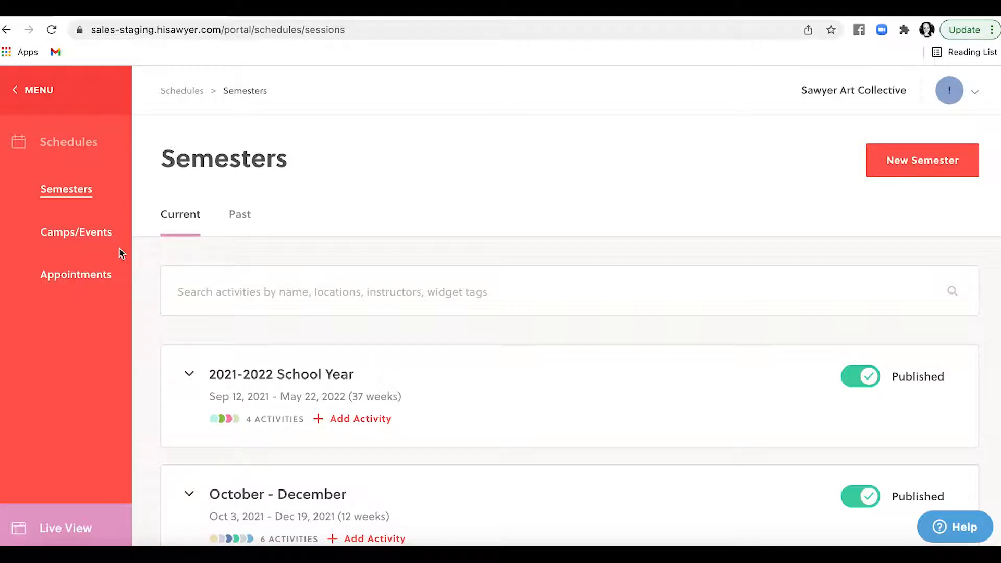
click(81, 193)
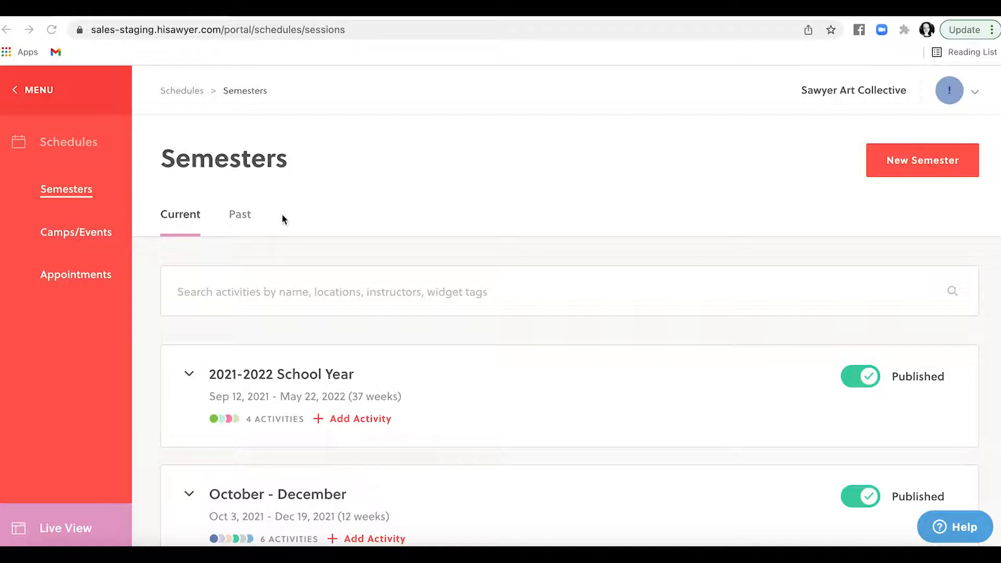
click(942, 162)
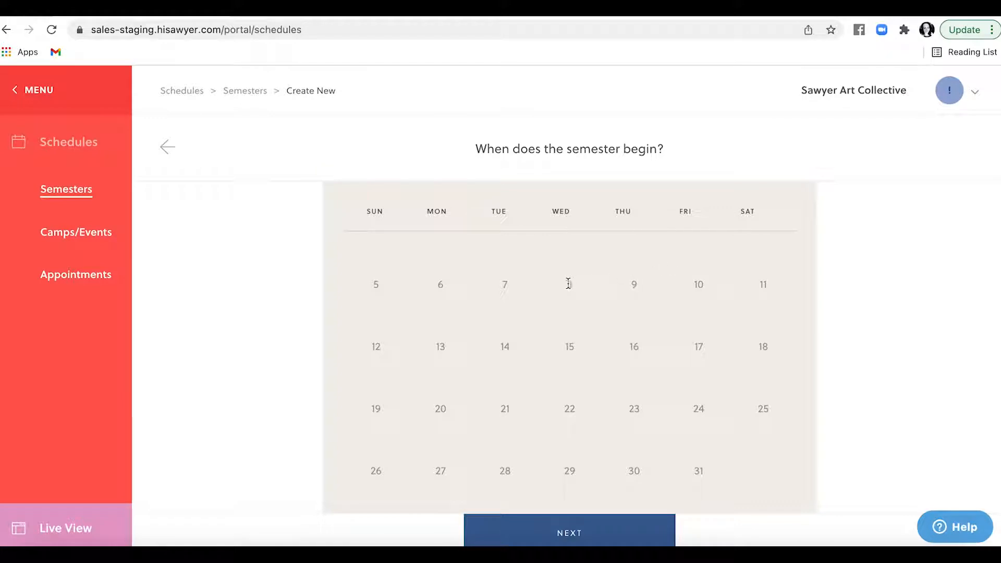
scroll(568, 283, down, 3)
scroll(568, 282, down, 3)
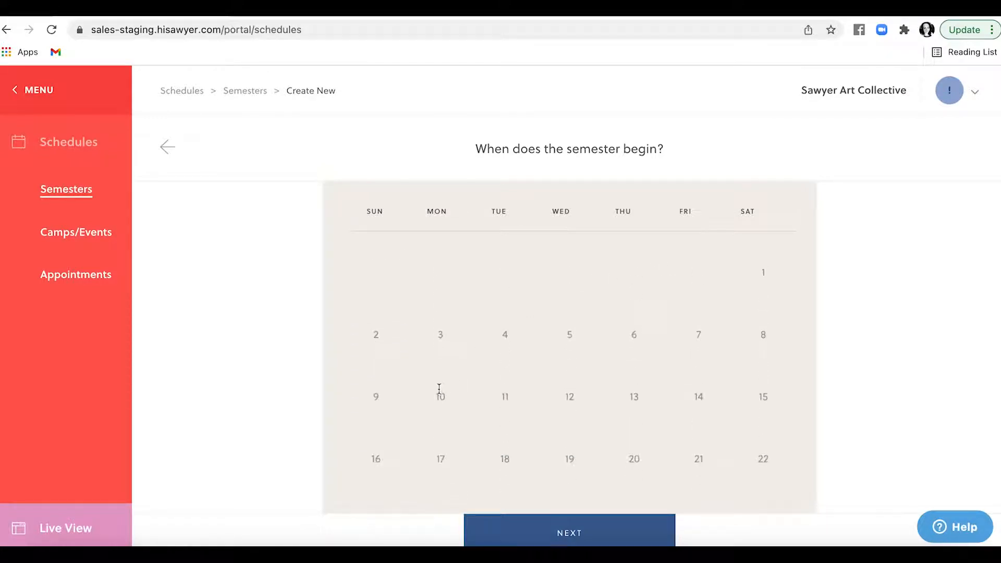
click(438, 394)
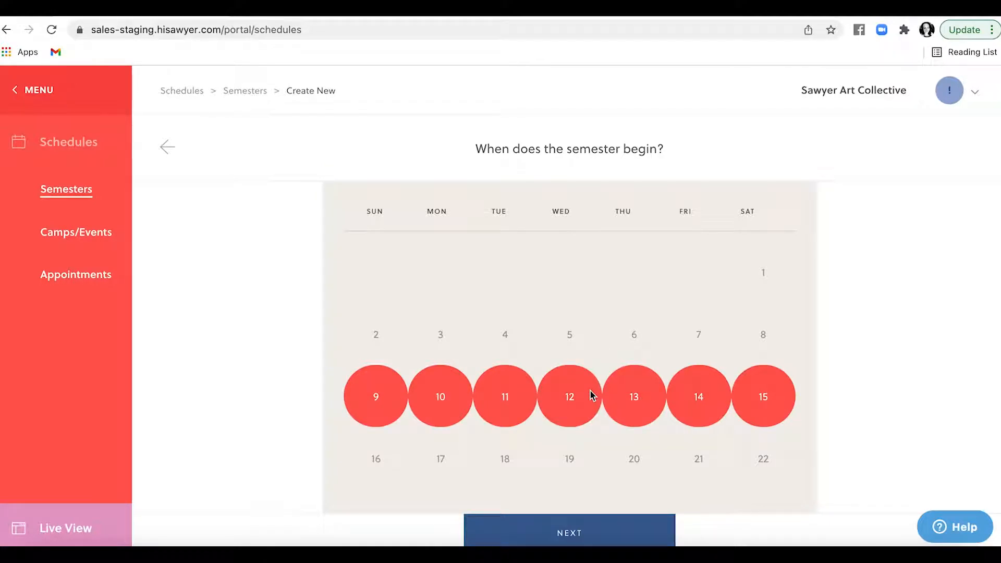
click(568, 539)
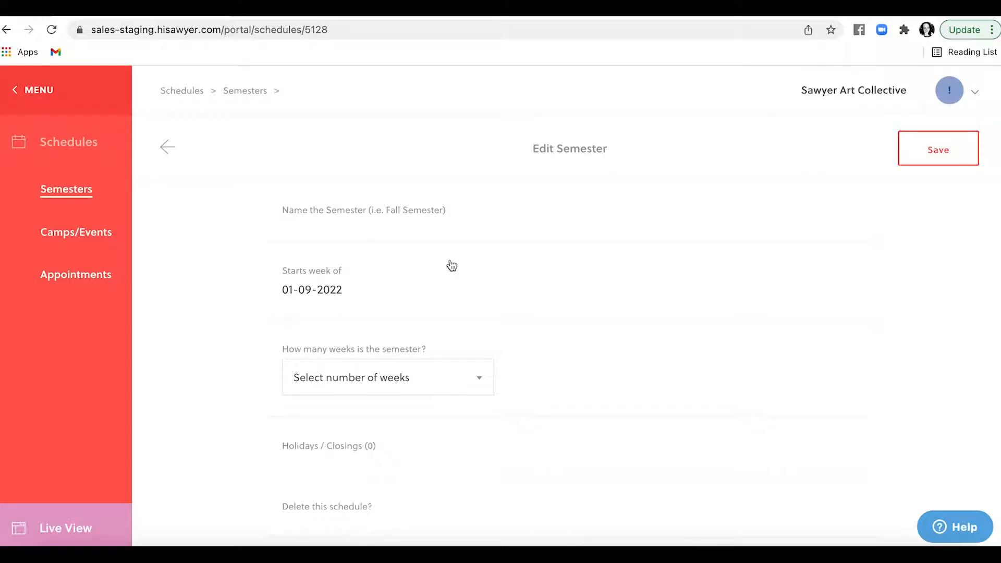
Name the semester "Winter 2022 Semester" and save the title
click(437, 214)
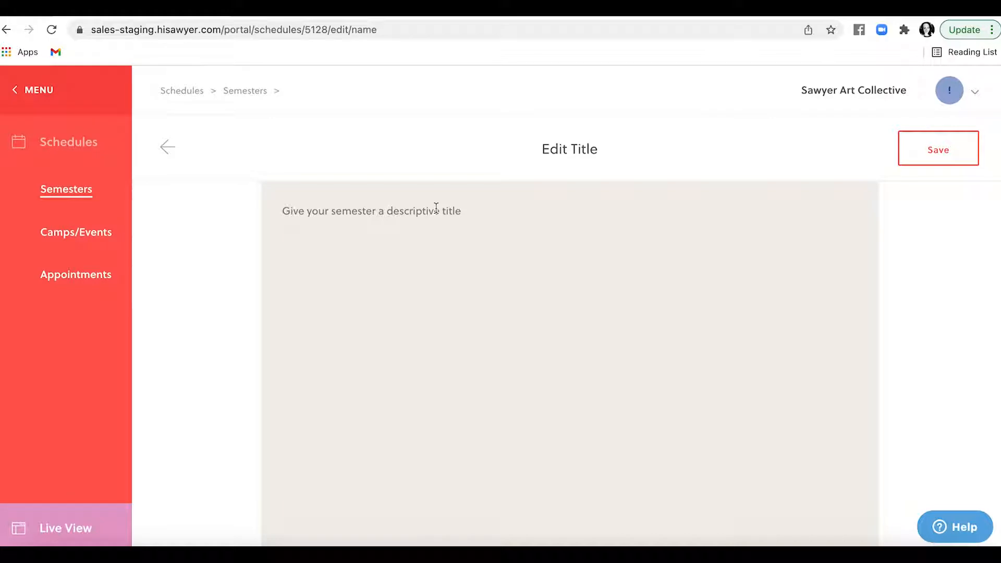
text(W)
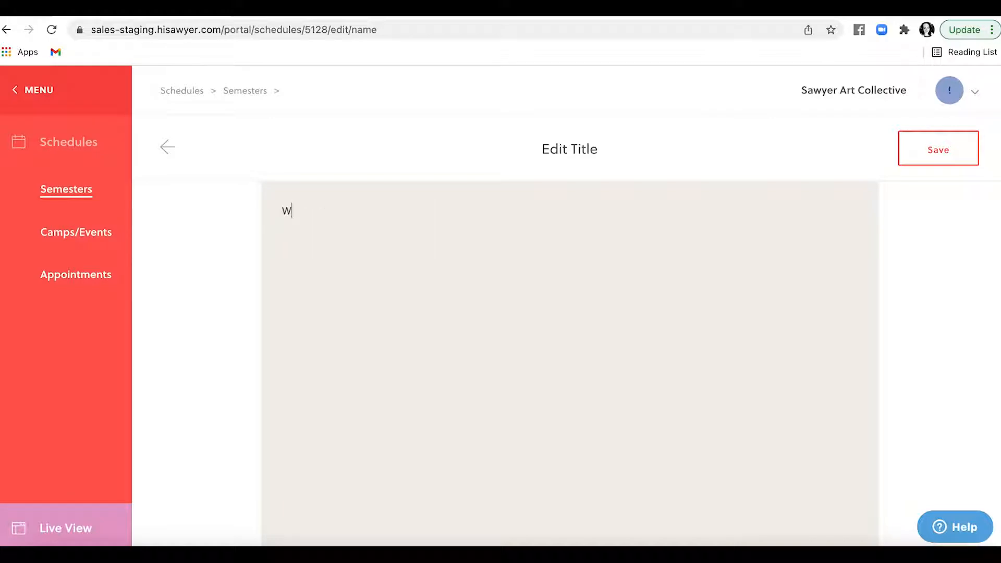
text(inter 2022 Semester)
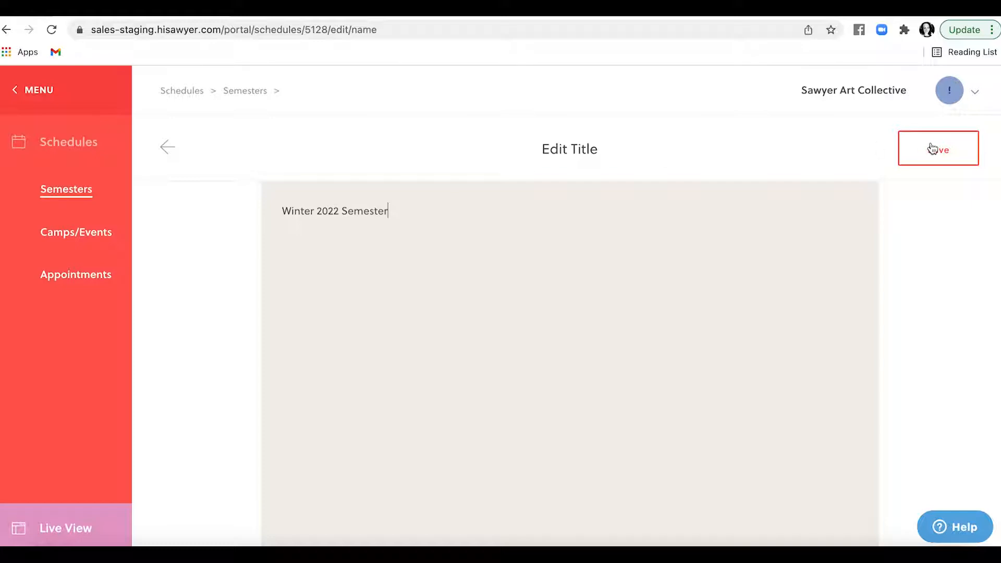
click(933, 148)
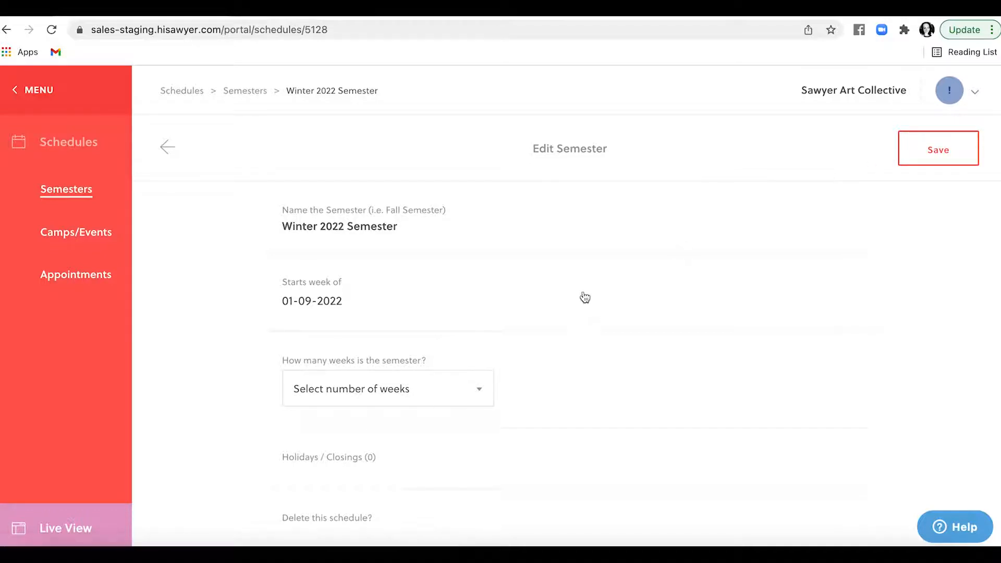
Set the semester's length to 51 weeks, ending the week of 12/25
click(469, 393)
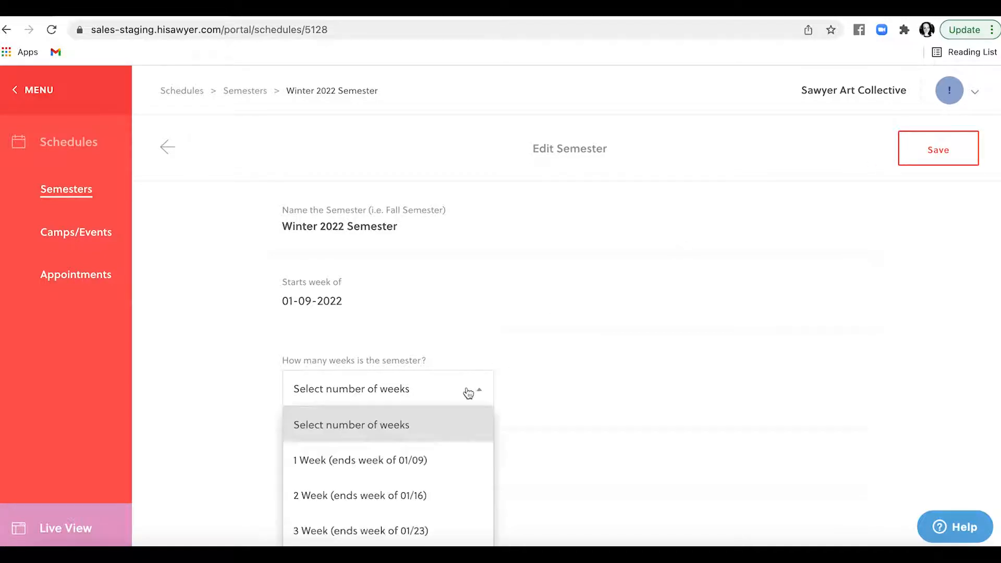
scroll(411, 492, down, 20)
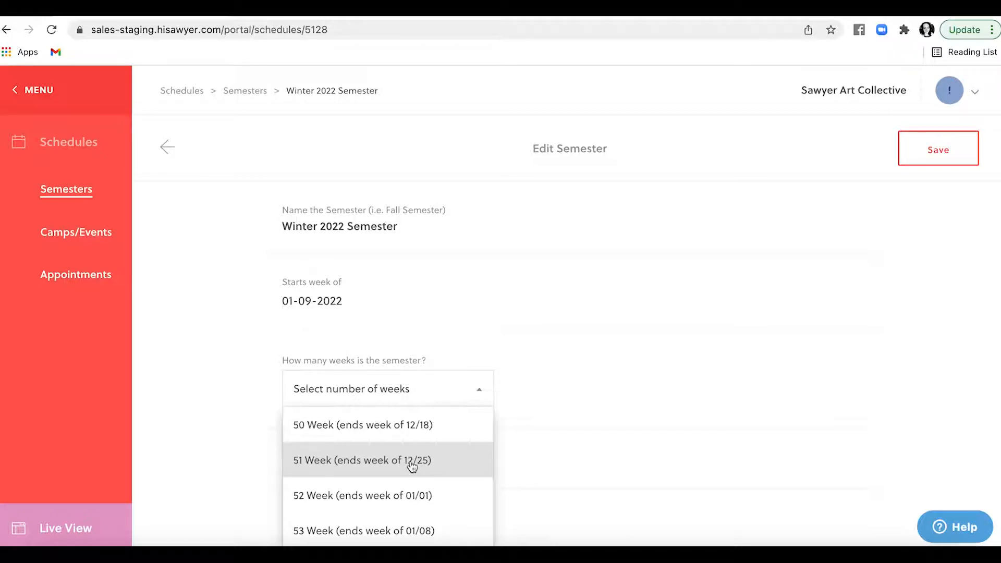
click(412, 463)
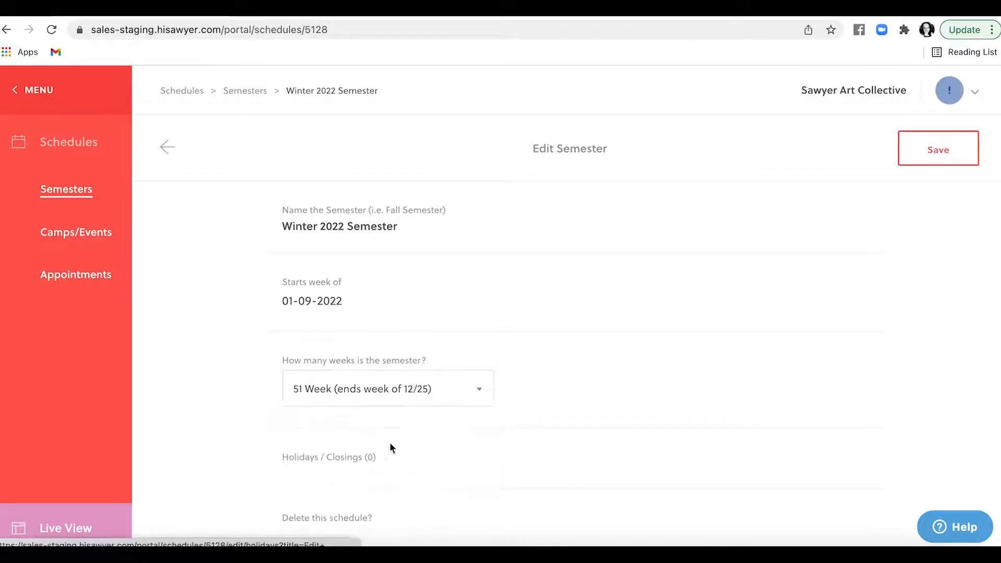
Mark January 17, February 21 and July 4 as holidays/closings, and save the semester
click(354, 466)
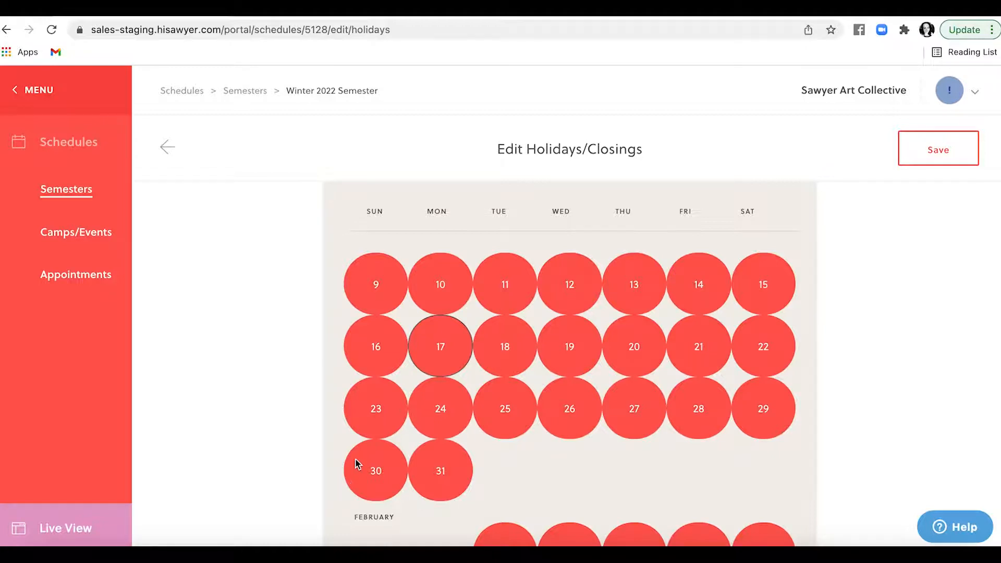
click(441, 348)
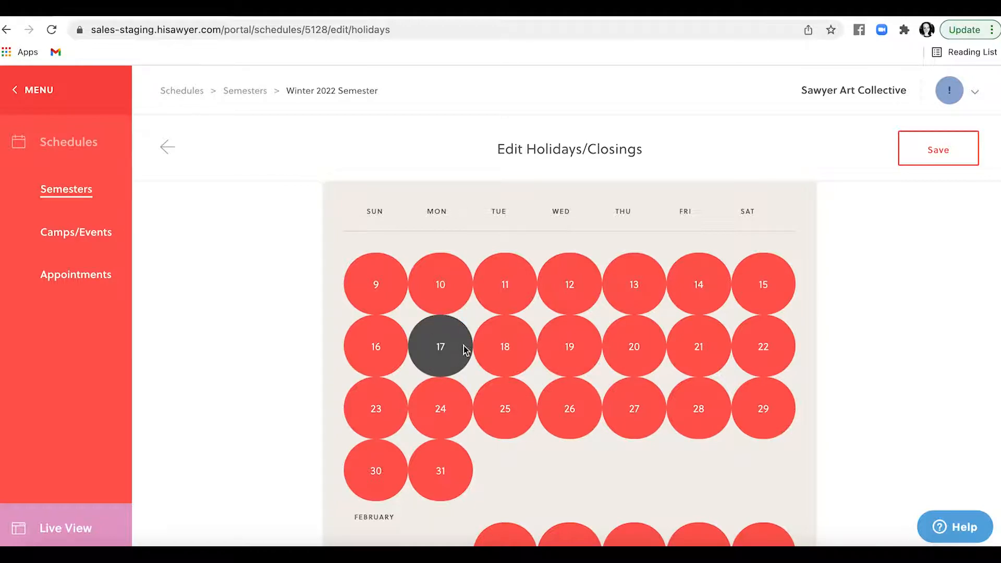
scroll(538, 473, down, 5)
scroll(537, 473, down, 3)
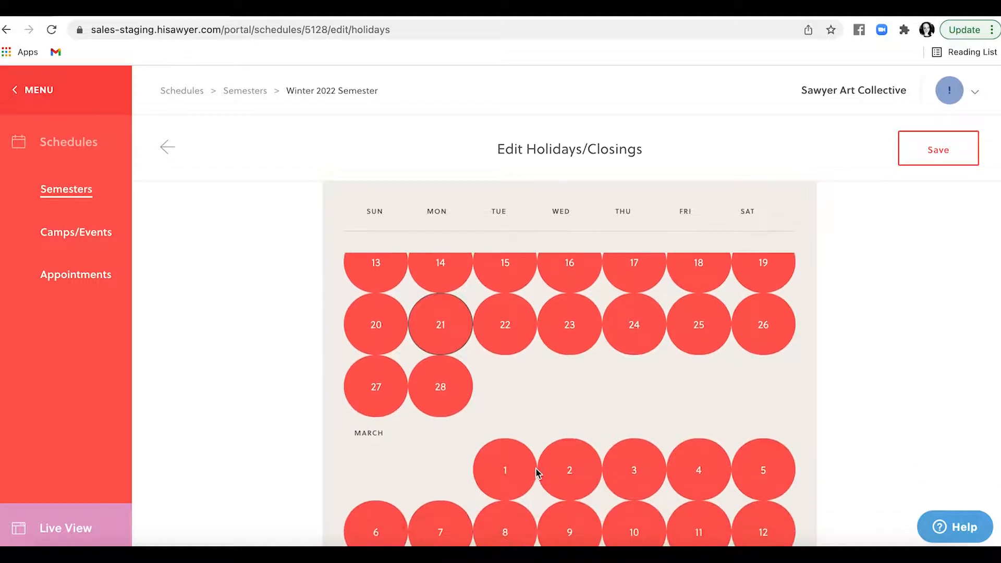
click(440, 326)
scroll(564, 396, down, 8)
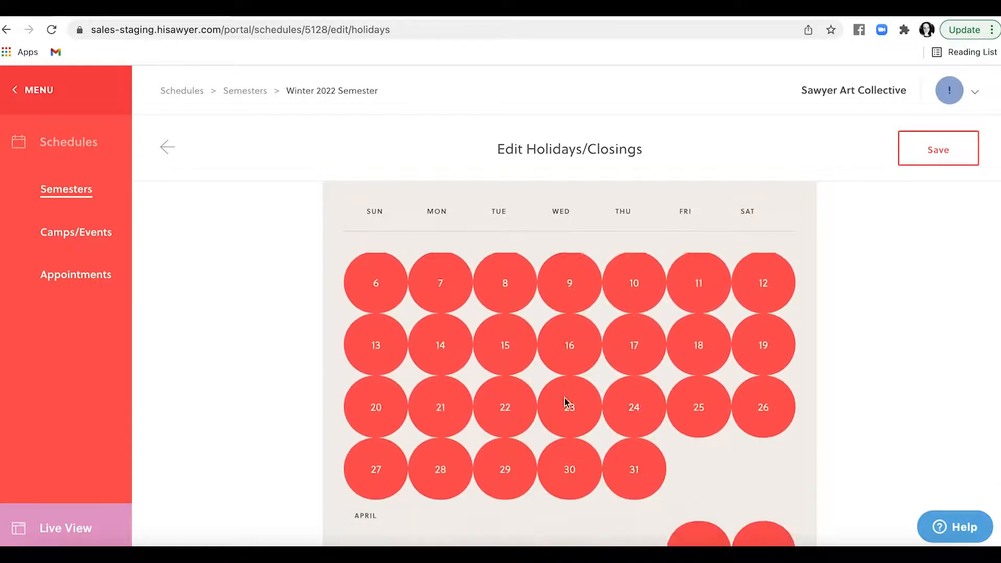
scroll(565, 398, down, 9)
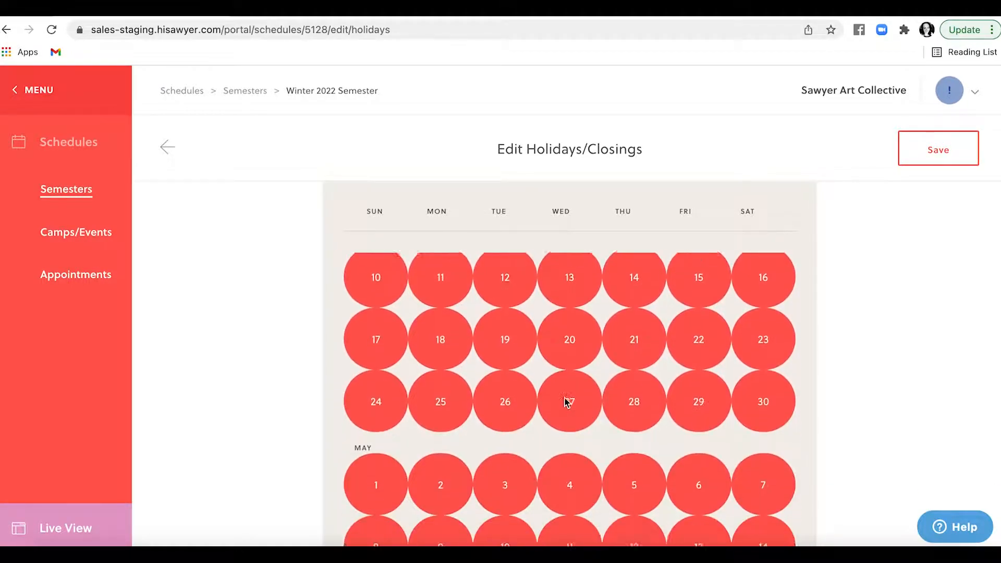
scroll(567, 401, down, 8)
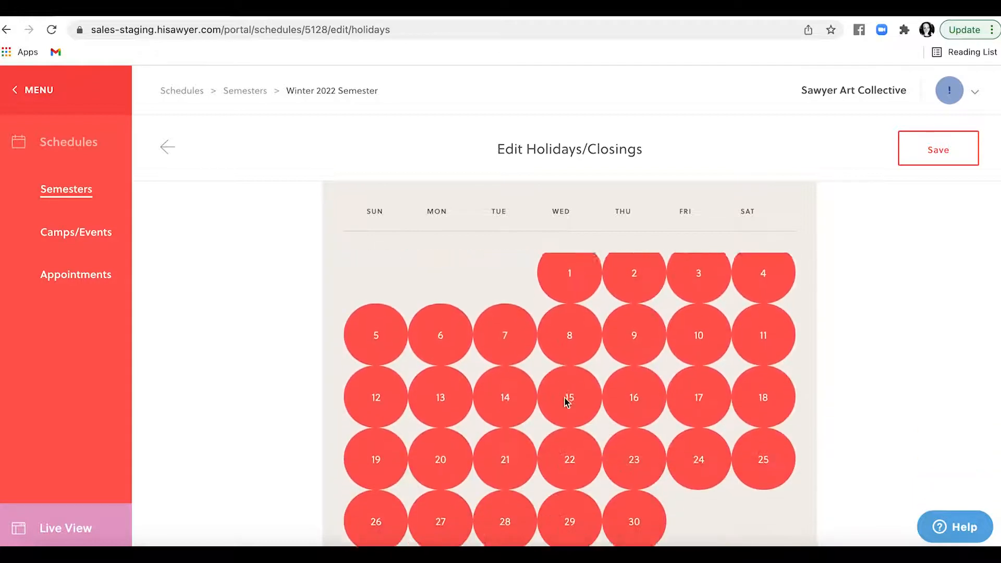
scroll(607, 479, down, 2)
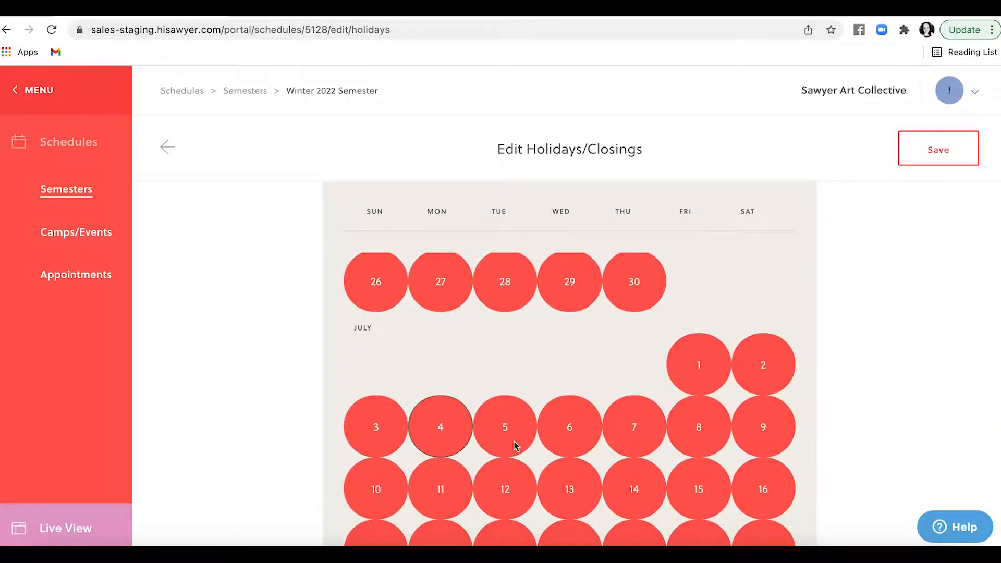
click(441, 429)
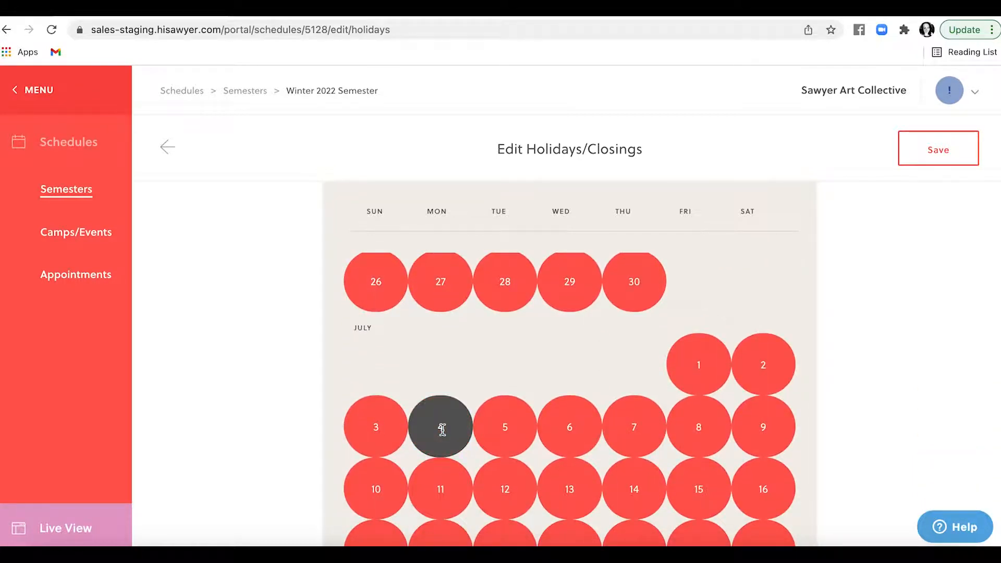
click(938, 152)
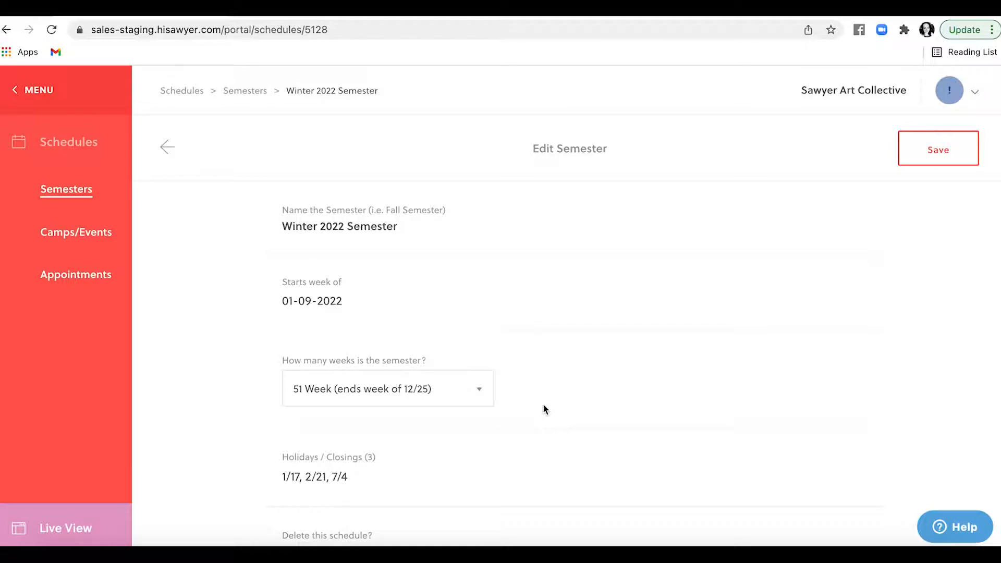
click(916, 151)
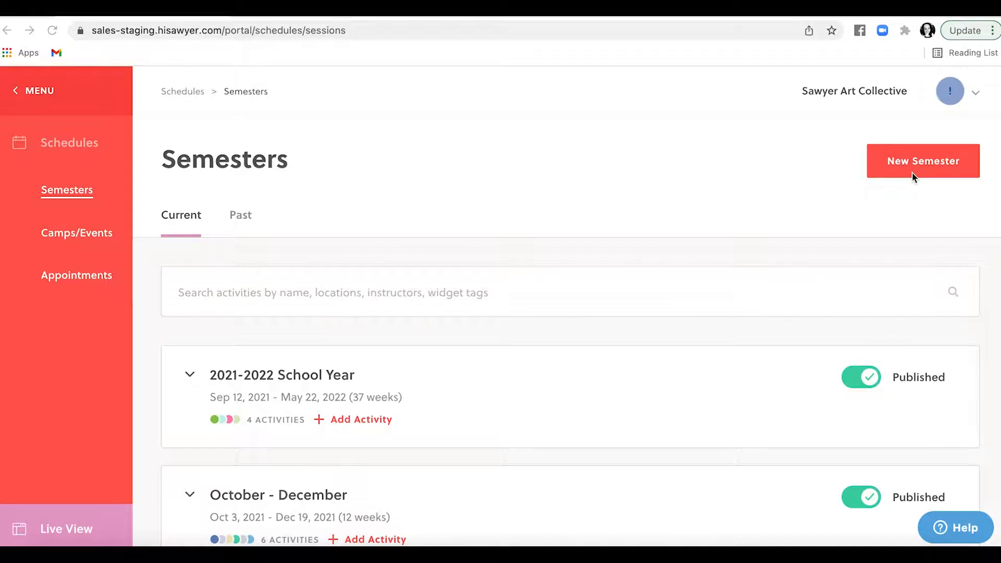
Start adding an activity to the Winter 2022 Semester in the semester list
scroll(699, 342, down, 2)
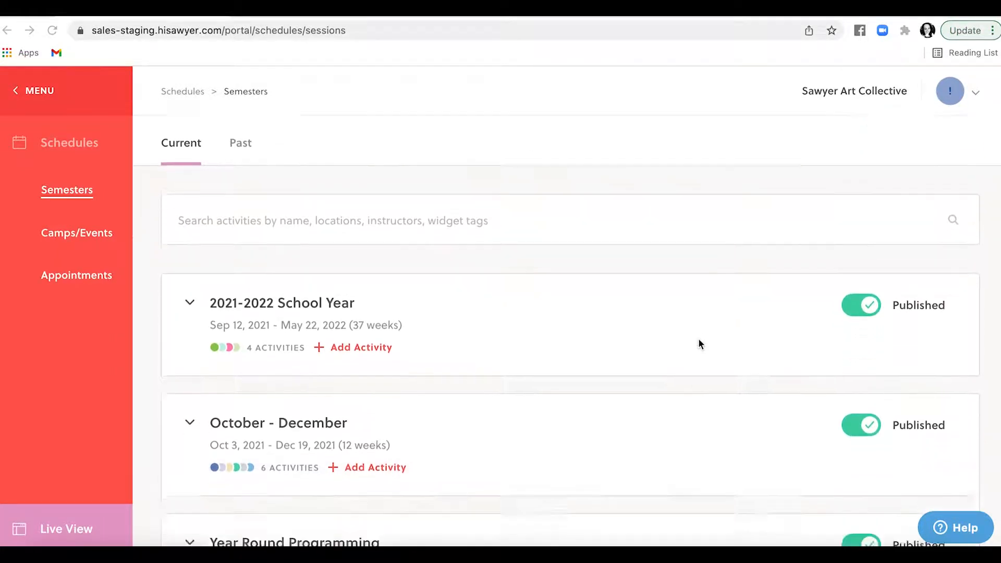
scroll(699, 344, down, 4)
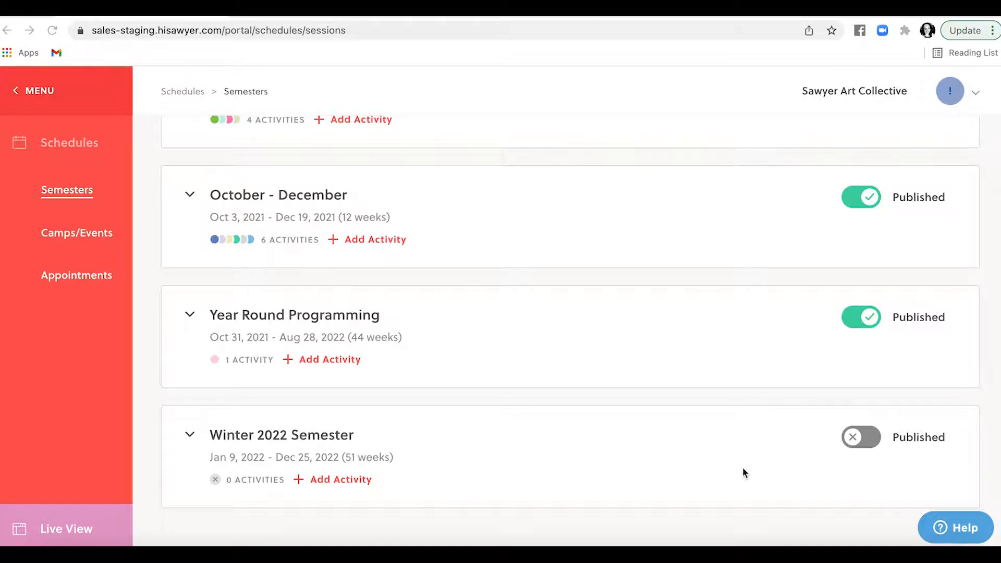
click(343, 479)
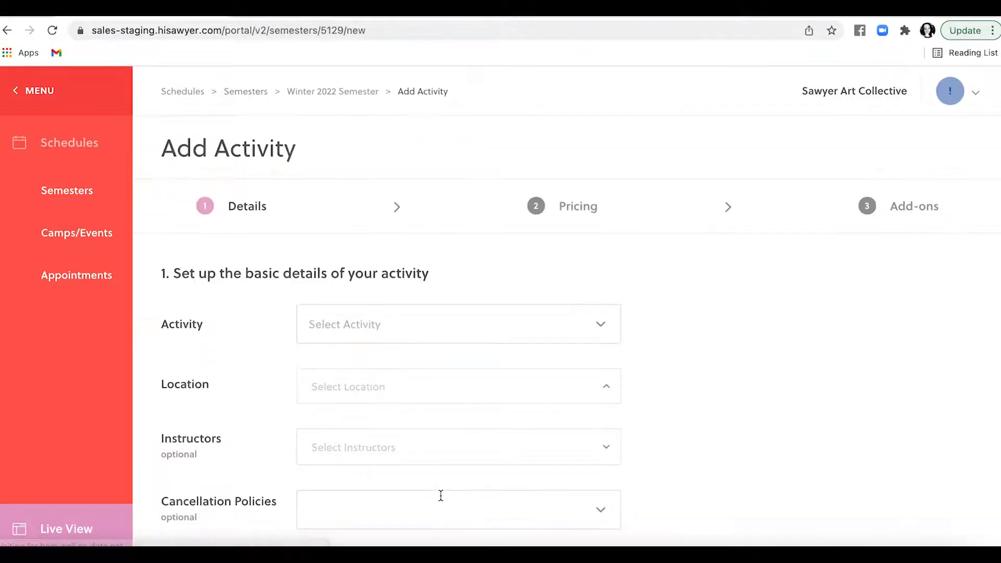
Choose (ONLINE) Fashion of Yesterday, Today and Tomorrow as the activity and look at its class link and access instructions fields
scroll(441, 495, down, 2)
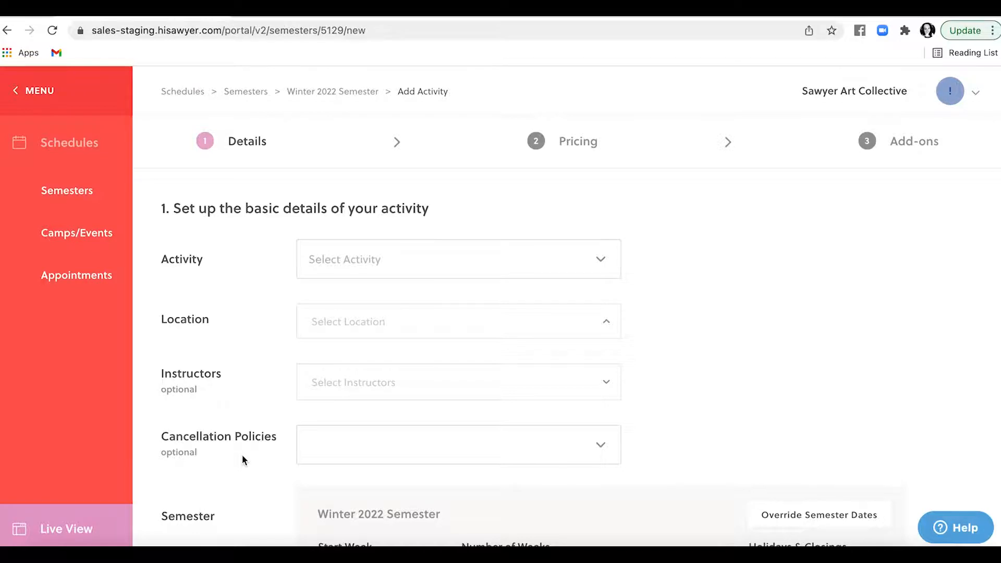
click(386, 263)
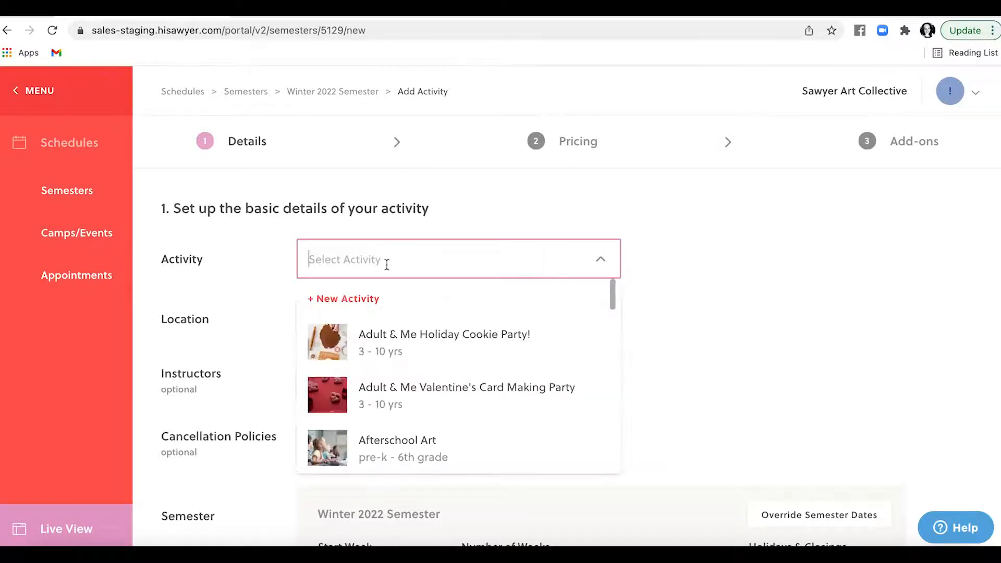
scroll(375, 399, down, 4)
scroll(378, 396, down, 3)
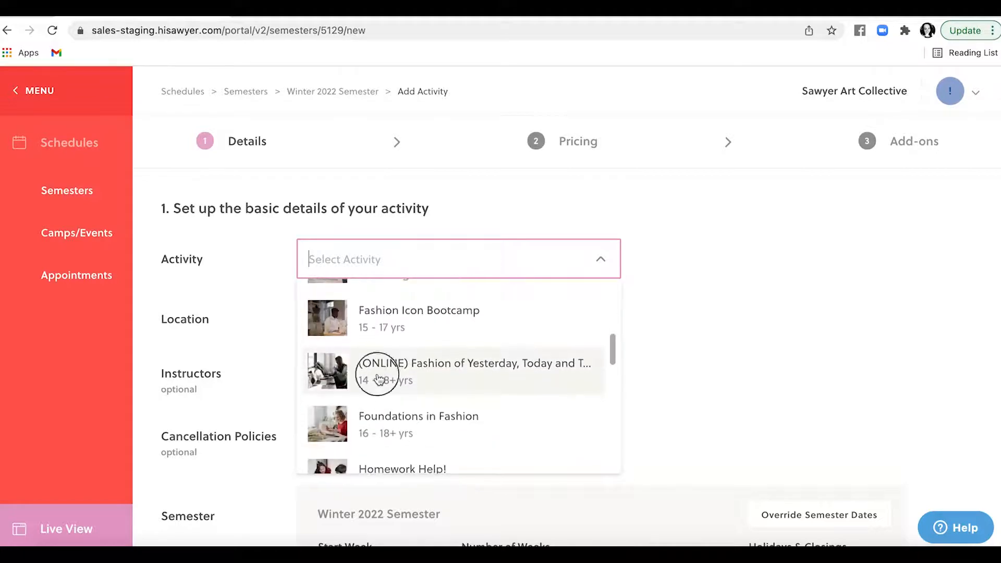
click(374, 376)
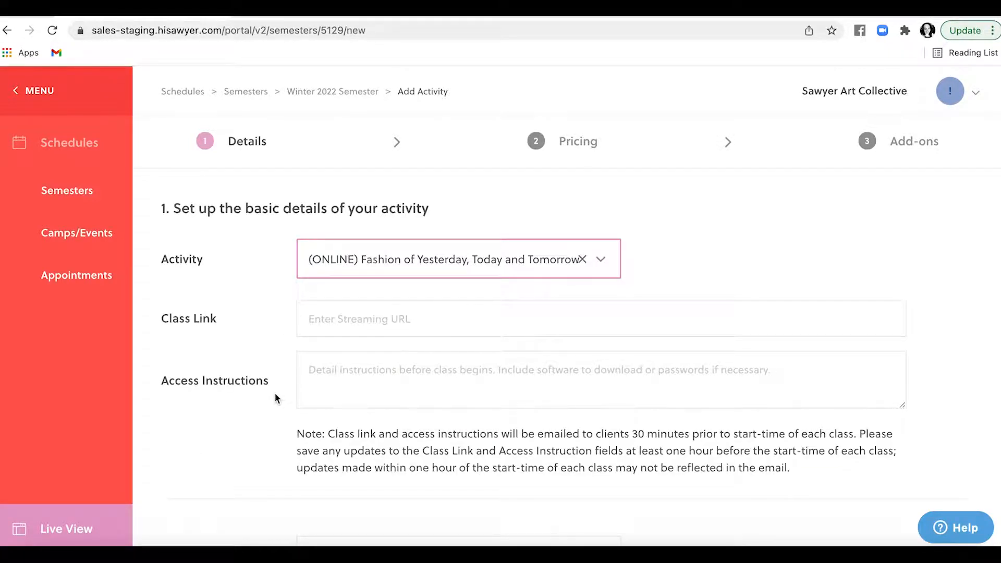
click(331, 329)
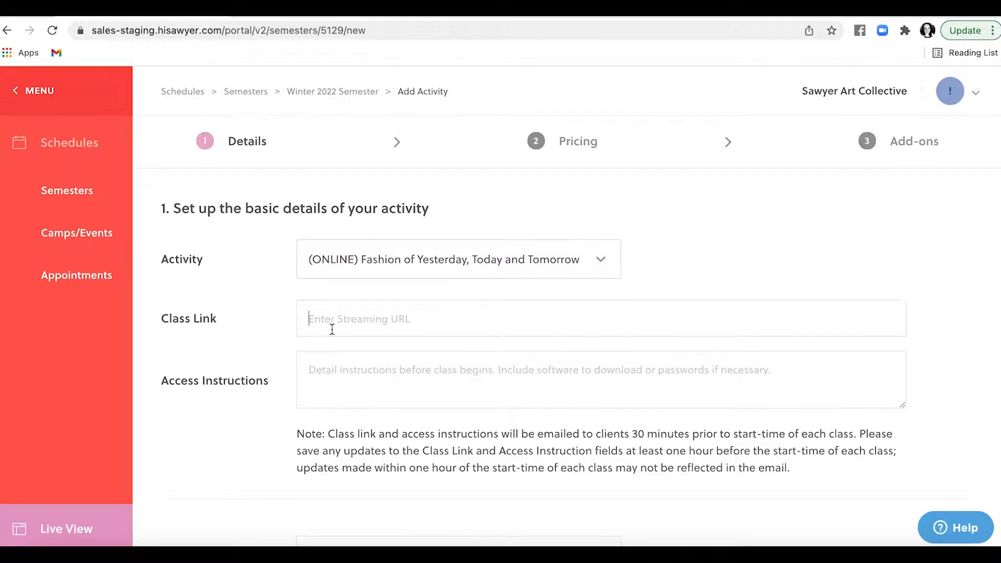
click(380, 365)
scroll(479, 443, up, 2)
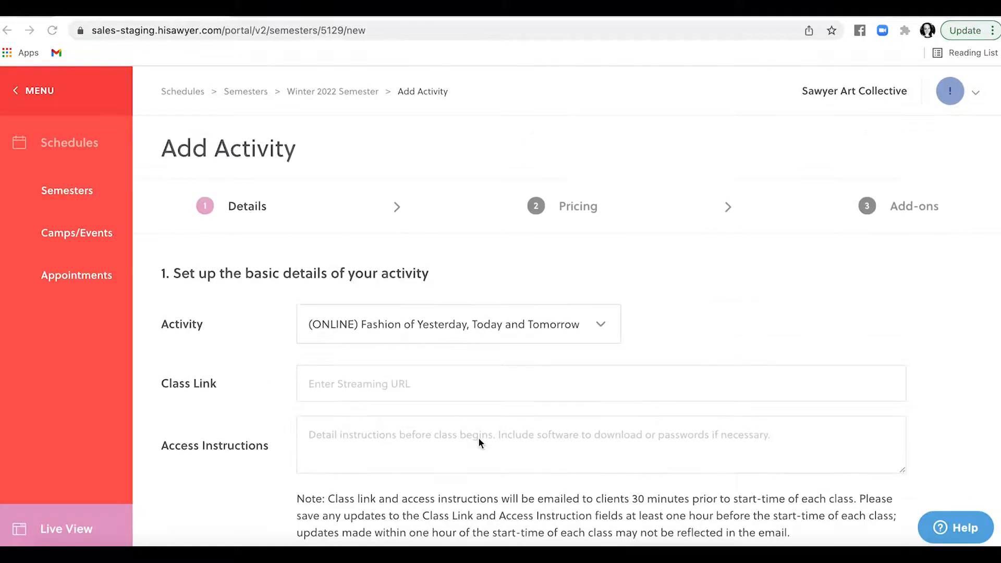
Set the activity to Ceramics Open Studio in the basic details
click(476, 327)
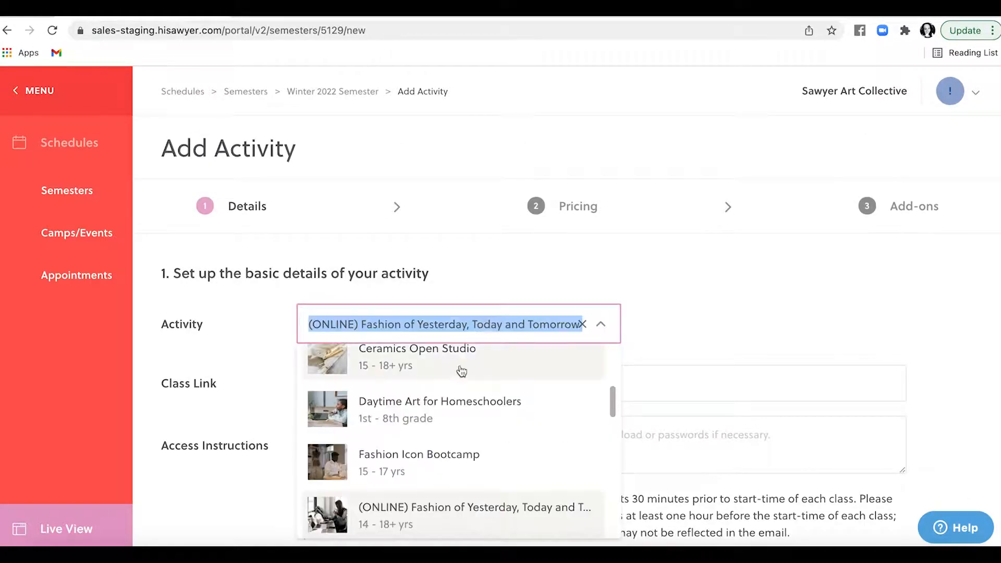
click(455, 362)
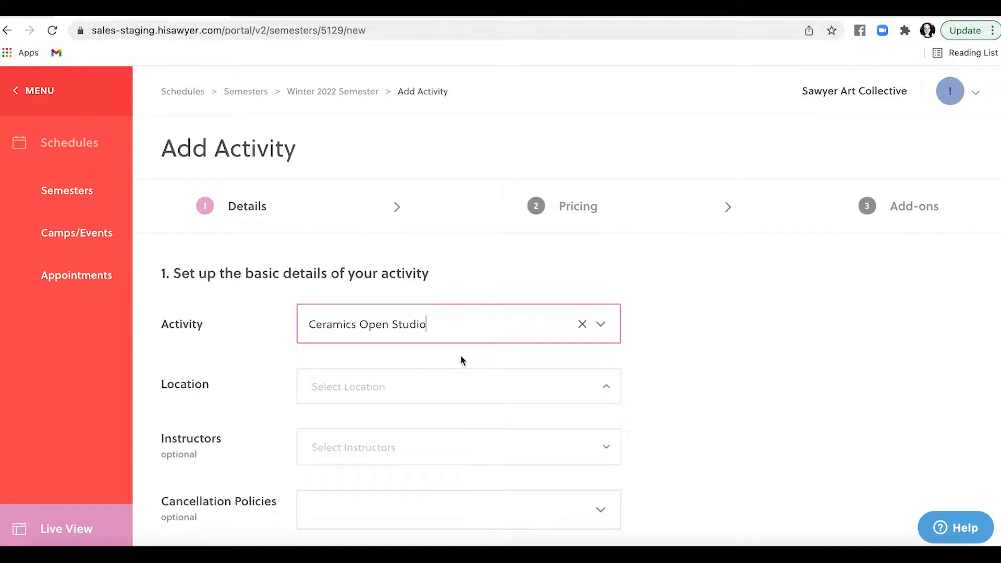
scroll(461, 355, down, 3)
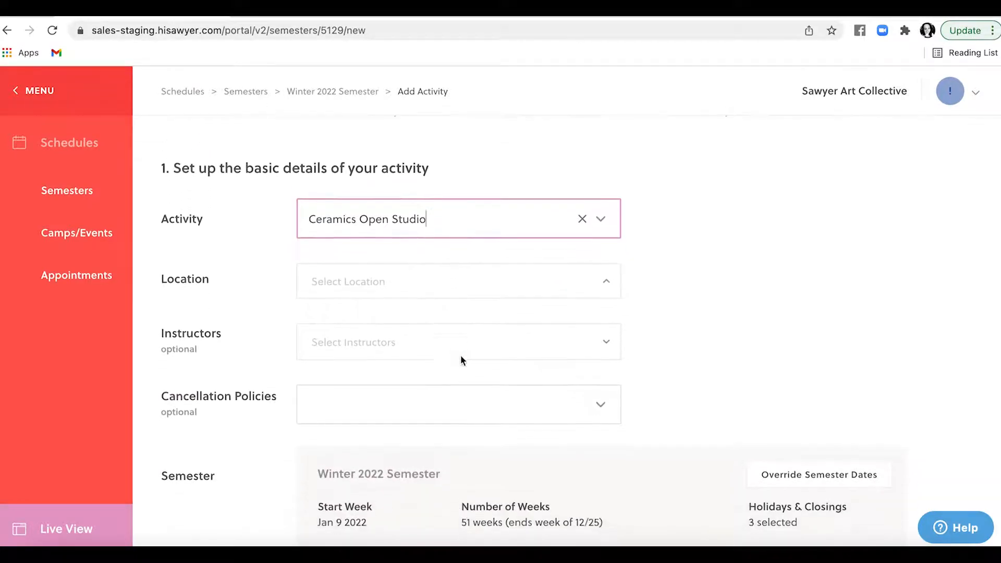
Set the activity's location to The Studio and assign the first listed instructor
click(505, 263)
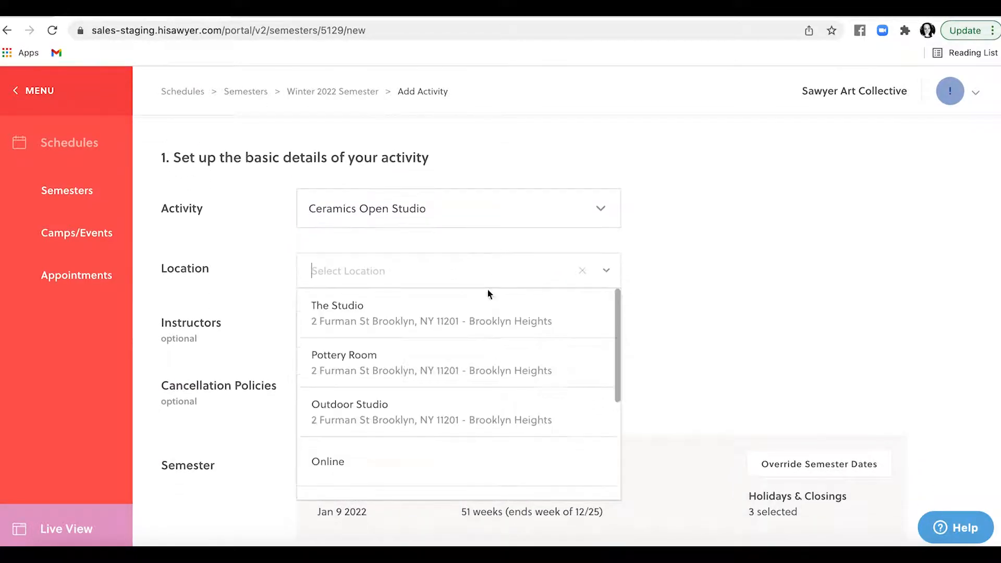
click(476, 308)
click(474, 324)
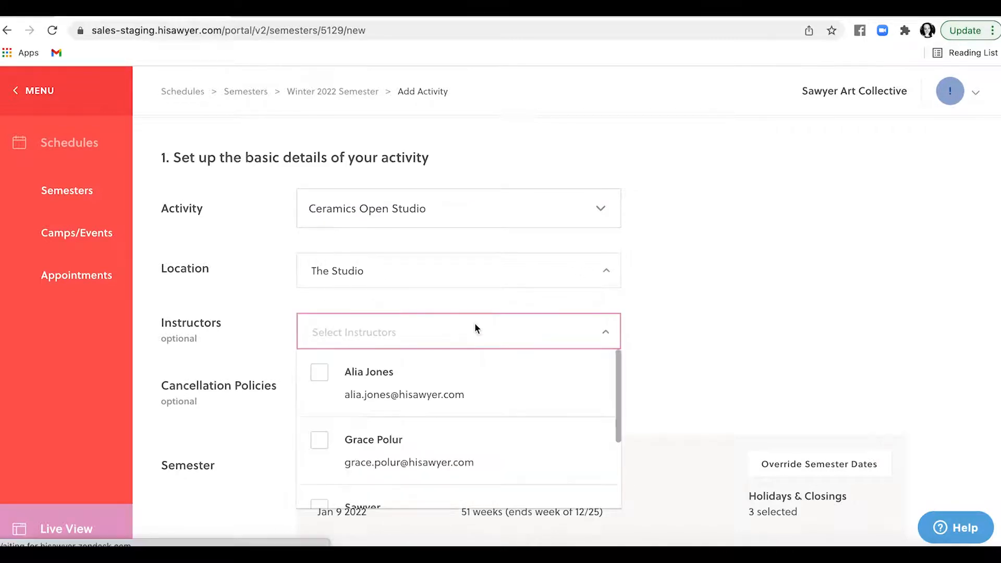
click(317, 373)
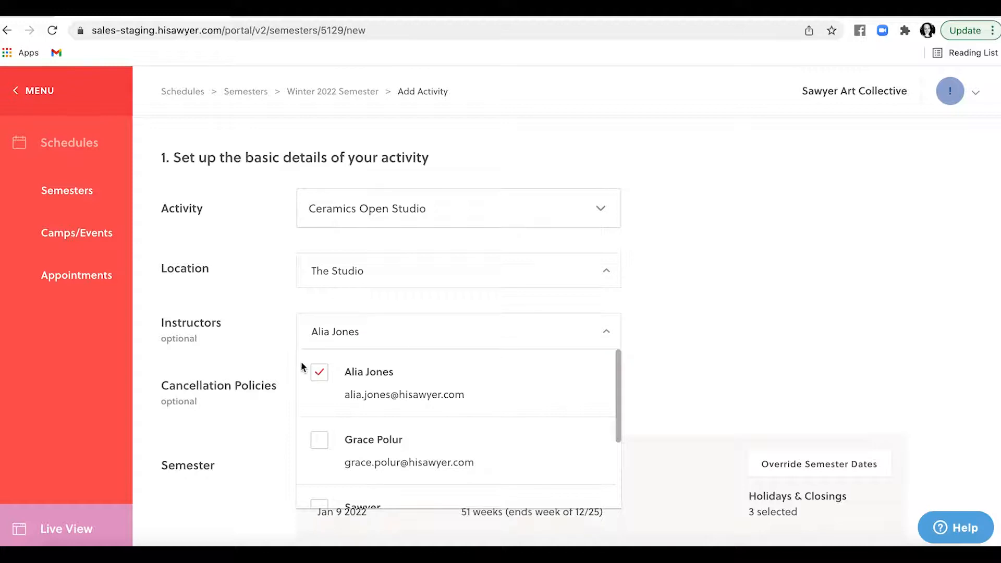
click(281, 345)
Apply the General Cancellation Policy to the Ceramics Open Studio activity
scroll(360, 405, down, 2)
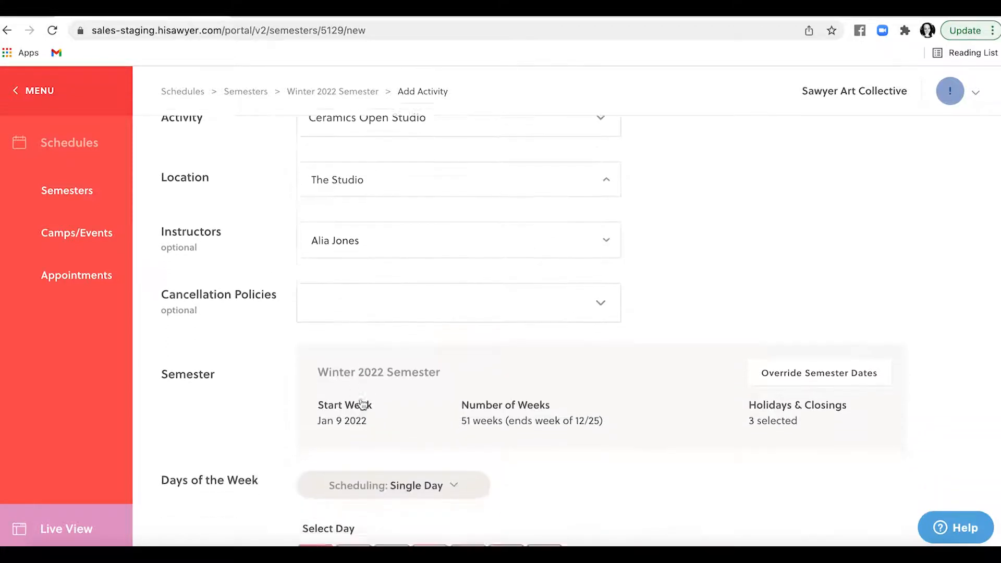
click(394, 305)
click(396, 291)
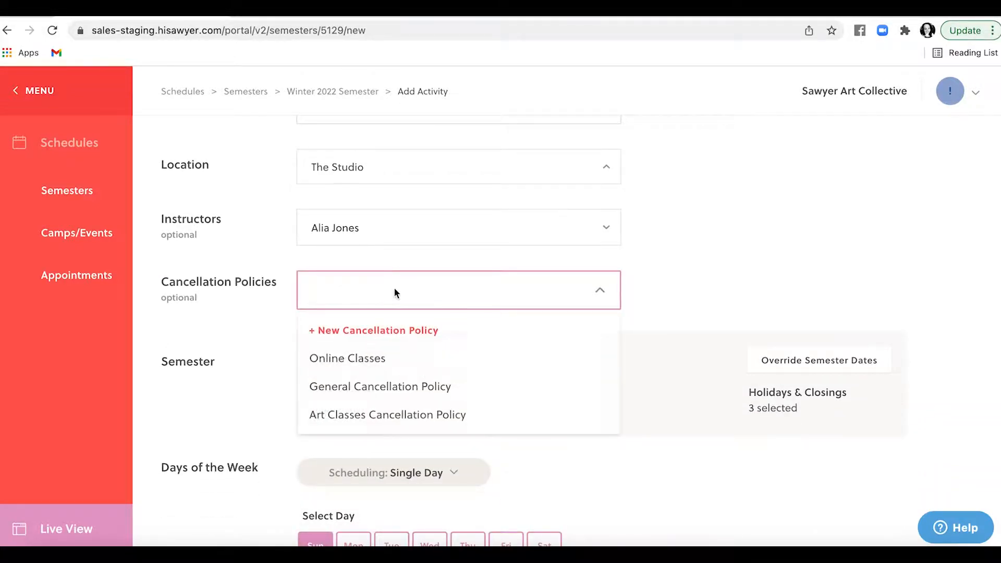
click(374, 403)
Schedule the activity on Wednesdays with a start time of 9:00 am and an end time of 11:00 am
scroll(312, 418, down, 3)
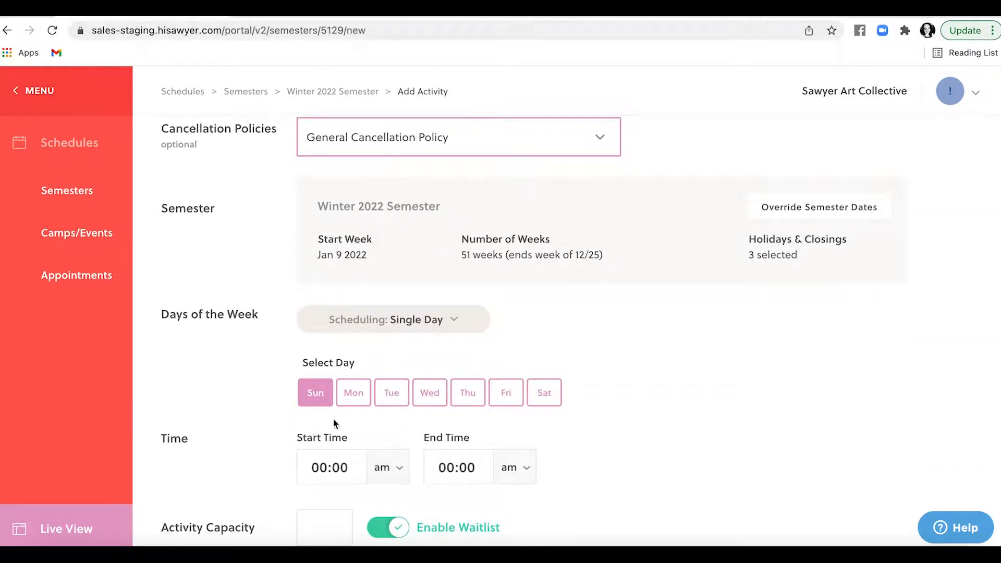
click(433, 395)
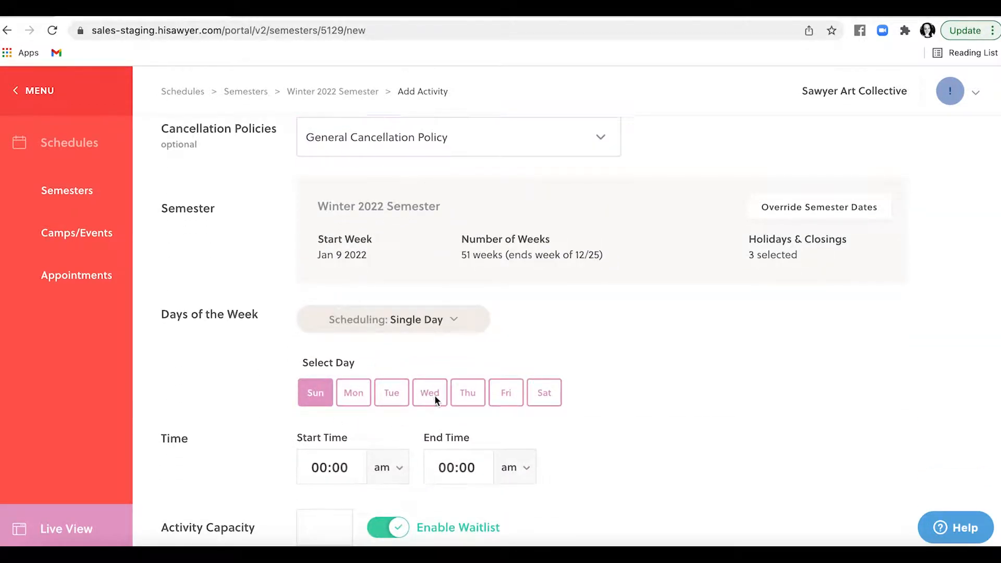
scroll(434, 405, down, 2)
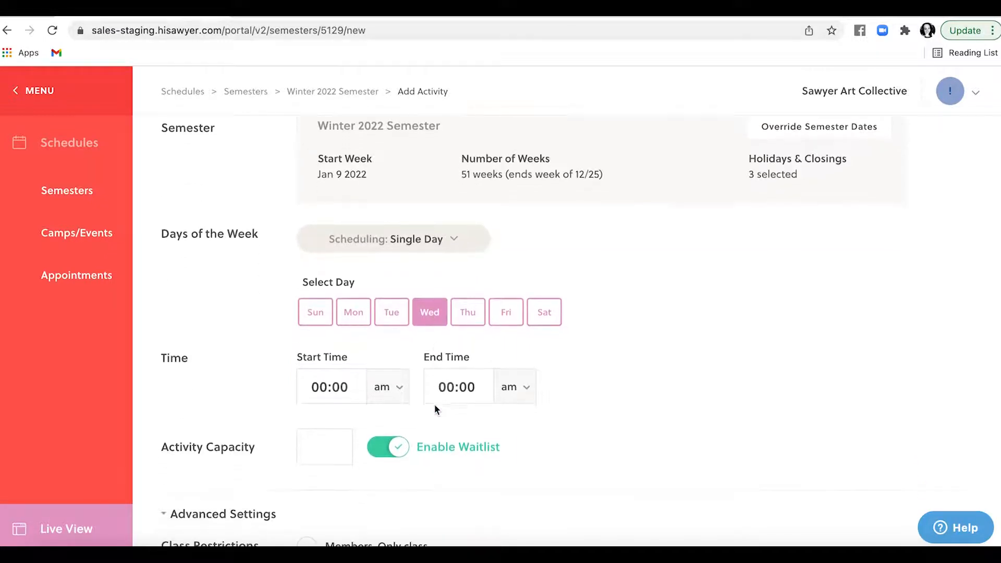
click(318, 387)
text(9)
click(430, 390)
text(11)
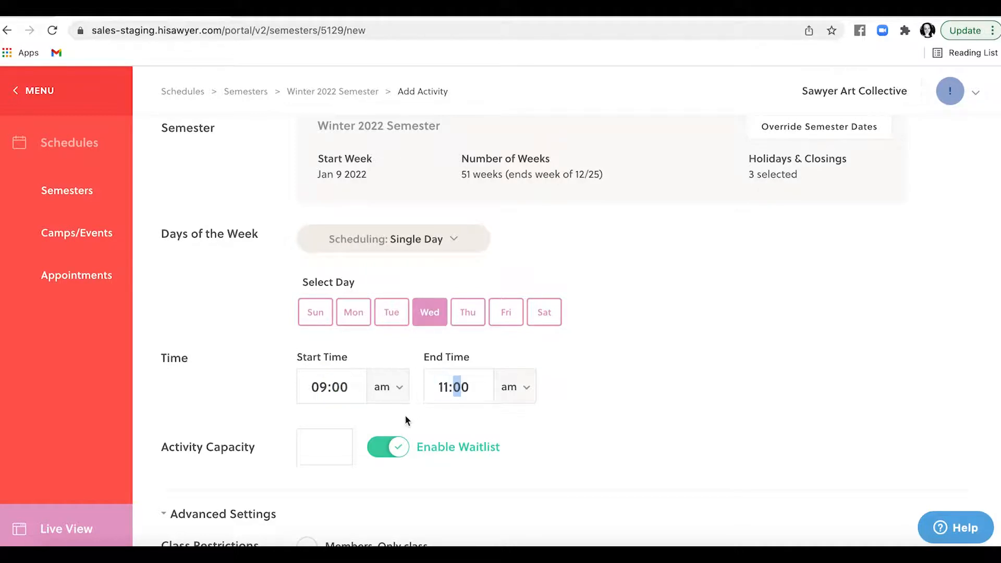
Set the activity capacity to 12 and keep the waitlist enabled
click(309, 448)
text(0)
drag(310, 451, 316, 451)
text(12)
click(401, 447)
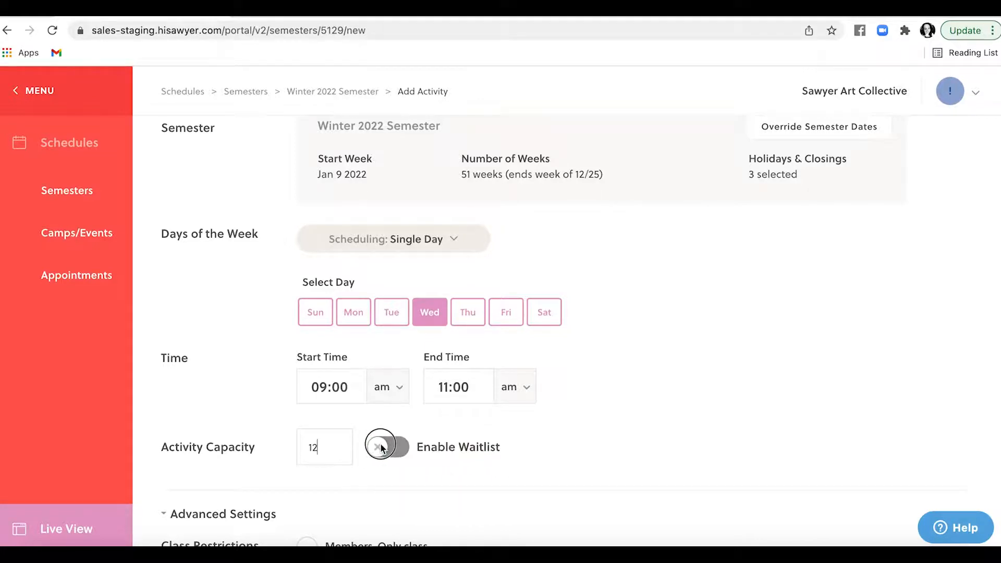
click(404, 452)
Review the advanced settings for restrictions, registration, widget tags and roster format, and save the basic details to continue to pricing
scroll(413, 473, down, 3)
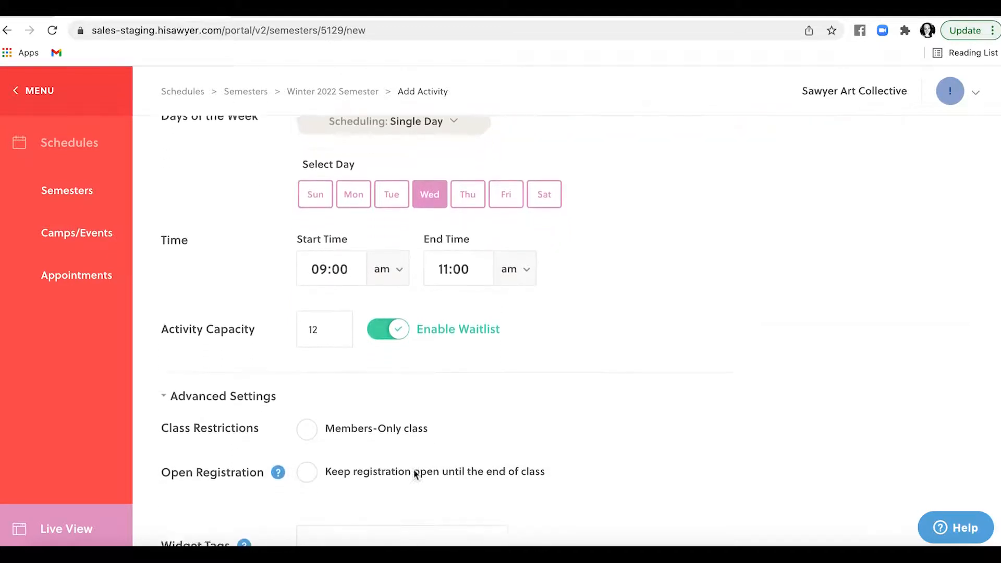
scroll(414, 473, down, 2)
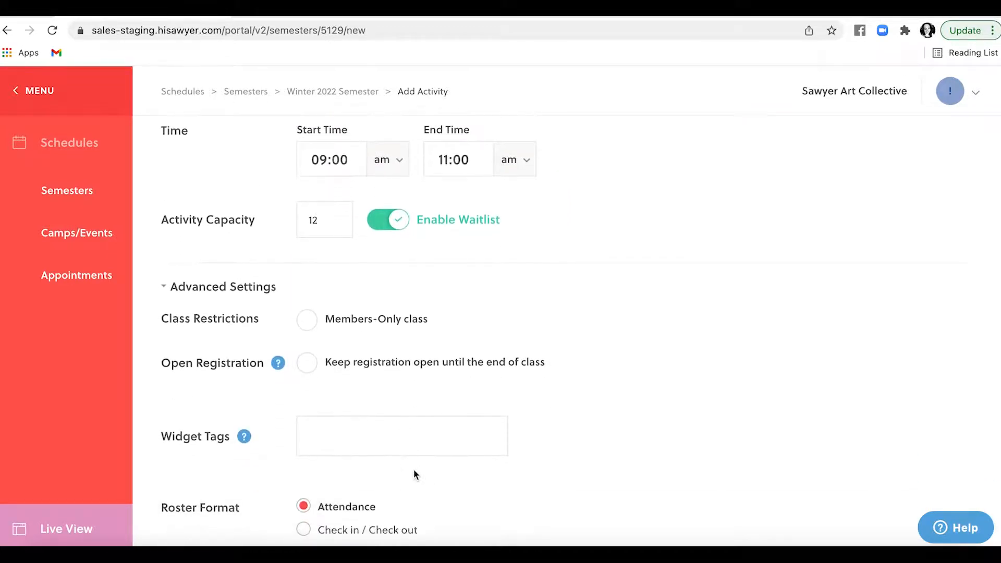
scroll(414, 473, down, 1)
scroll(414, 472, down, 1)
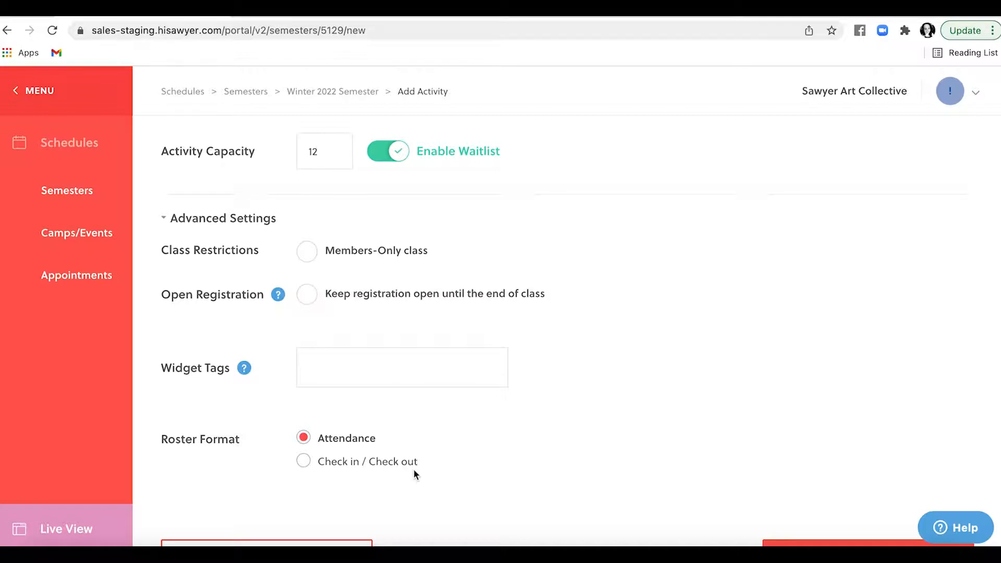
scroll(413, 468, down, 3)
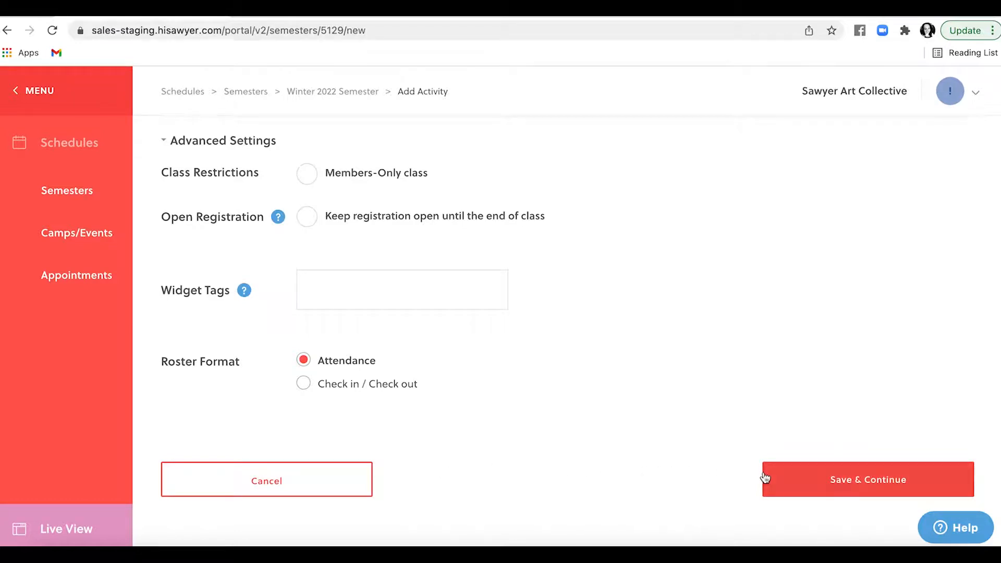
click(825, 480)
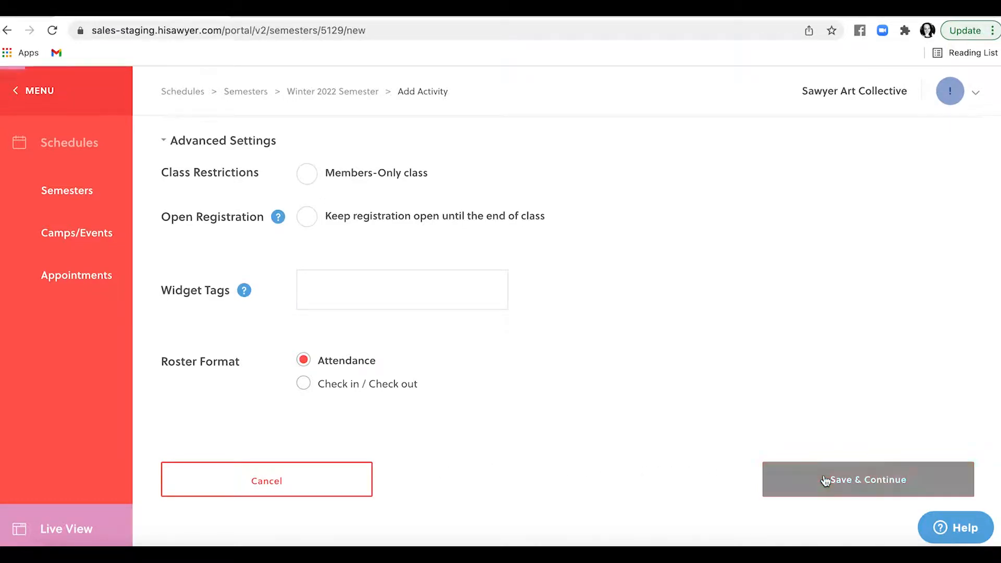
Turn on the Full Semester Price and set the pay-in-full amount to $1,000
scroll(487, 455, down, 5)
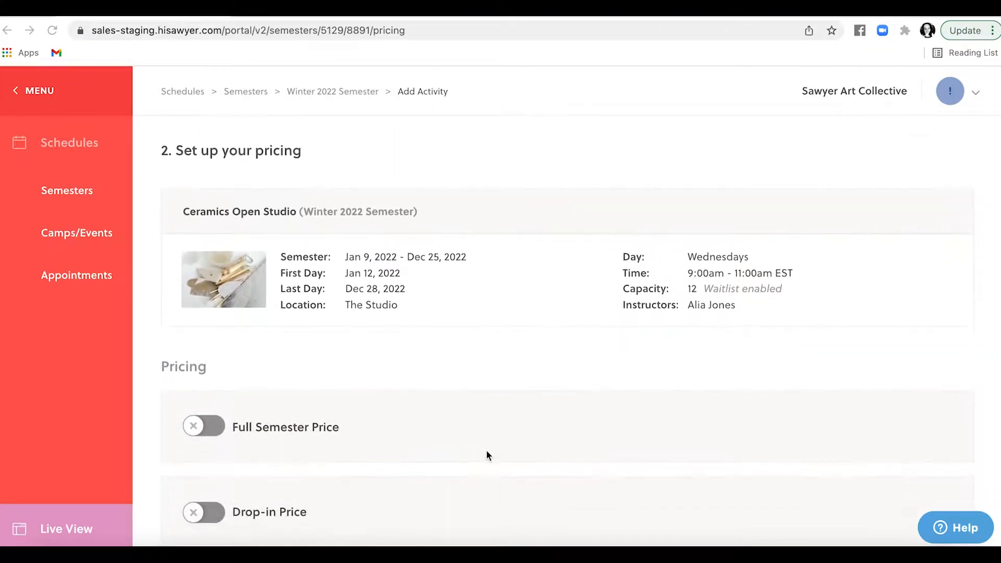
scroll(487, 451, down, 2)
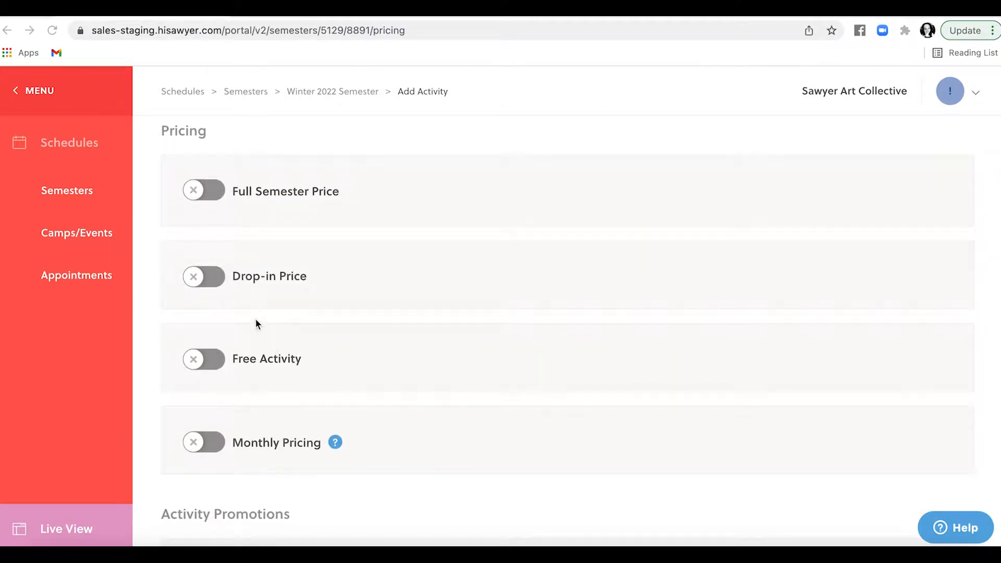
click(222, 194)
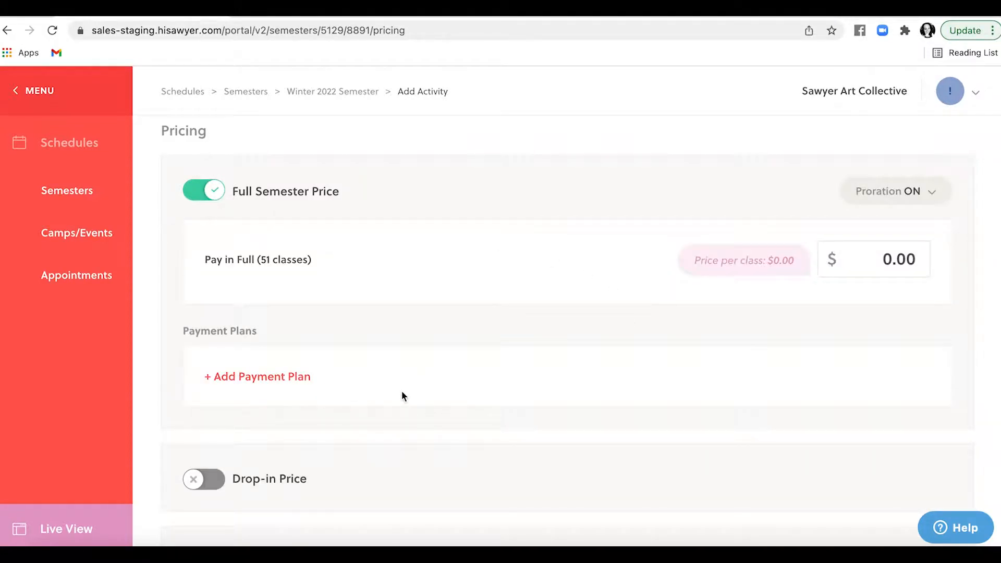
click(866, 265)
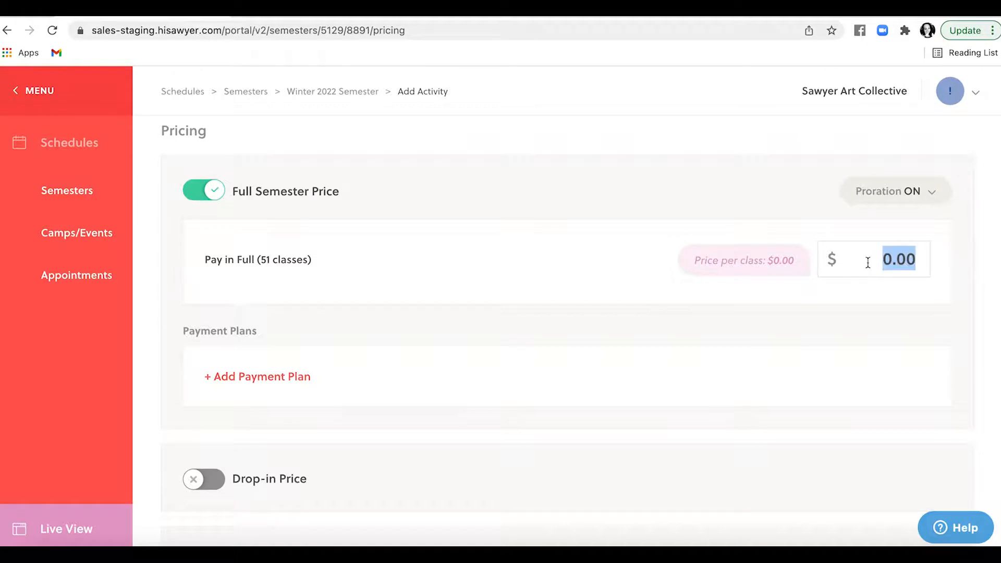
text(1000)
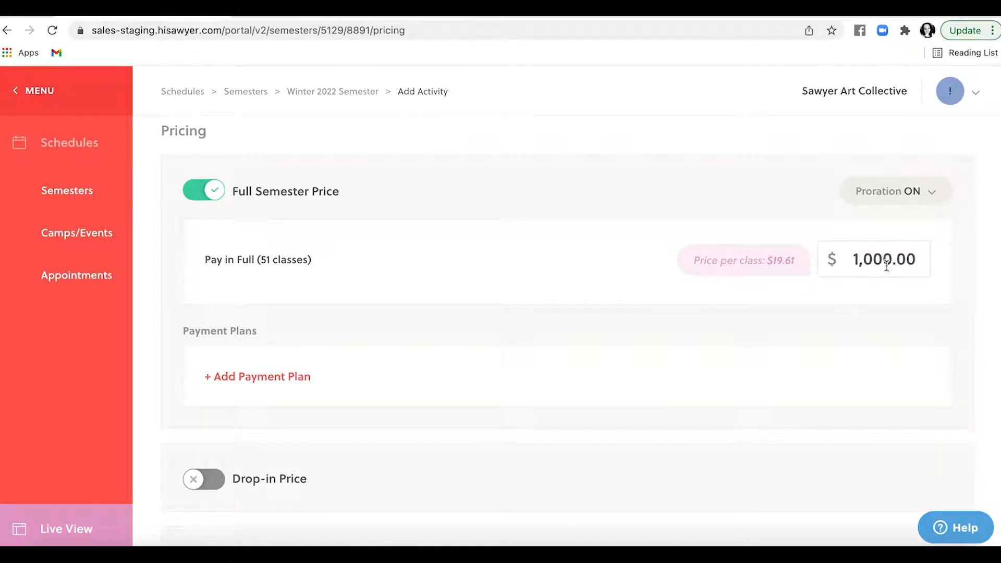
Examine the payment plan options for installments, deposit, surcharge and installment dates, and leave without adding a plan
click(264, 378)
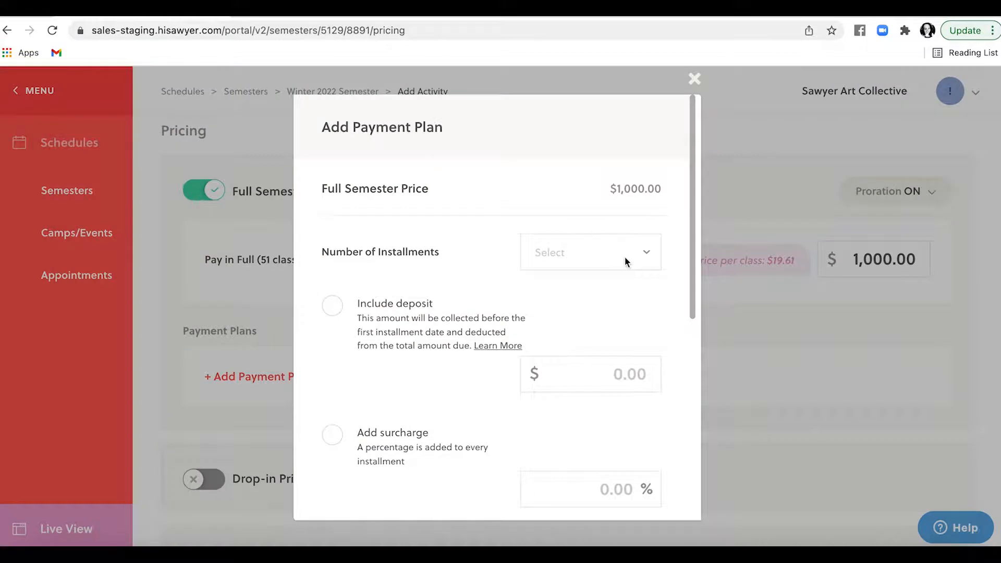
click(625, 256)
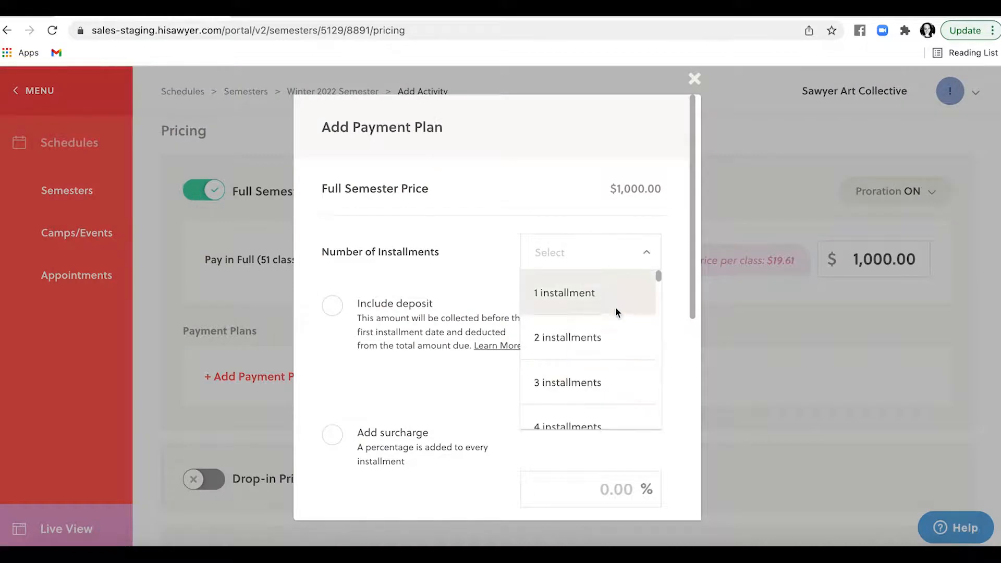
click(476, 389)
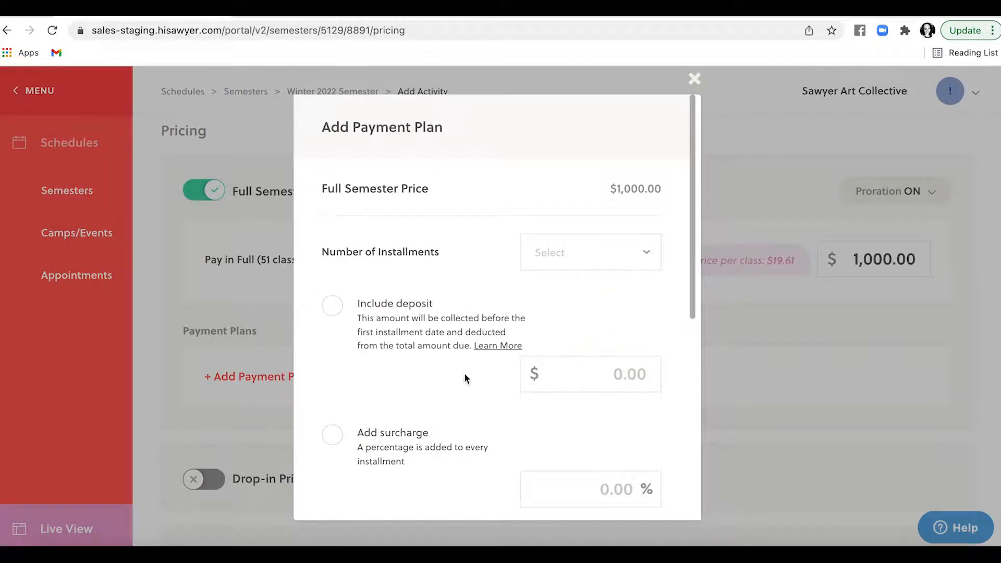
scroll(458, 392, down, 4)
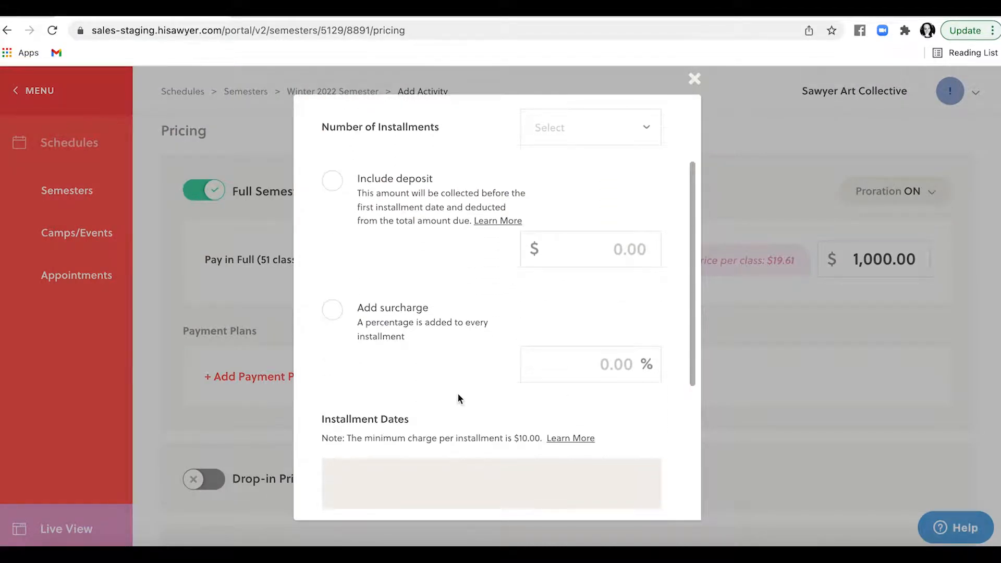
scroll(568, 203, down, 4)
scroll(602, 276, down, 1)
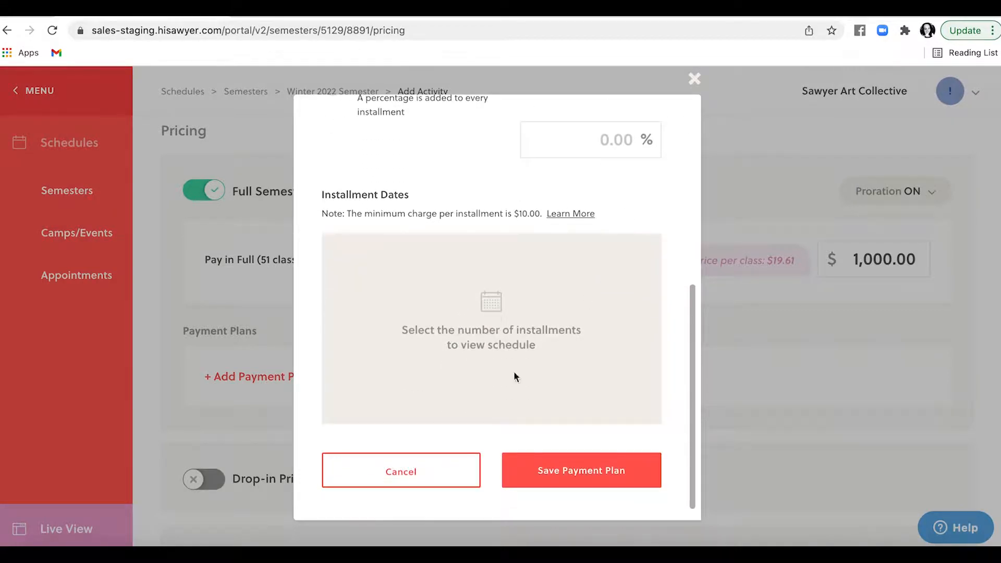
click(425, 472)
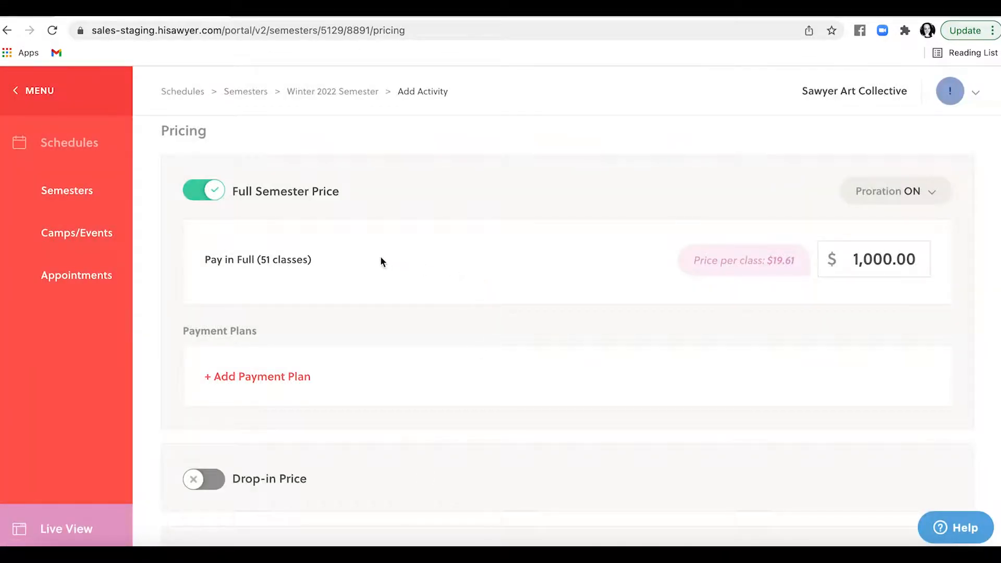
Turn on Monthly Pricing and look at its billing date choices
scroll(414, 272, down, 5)
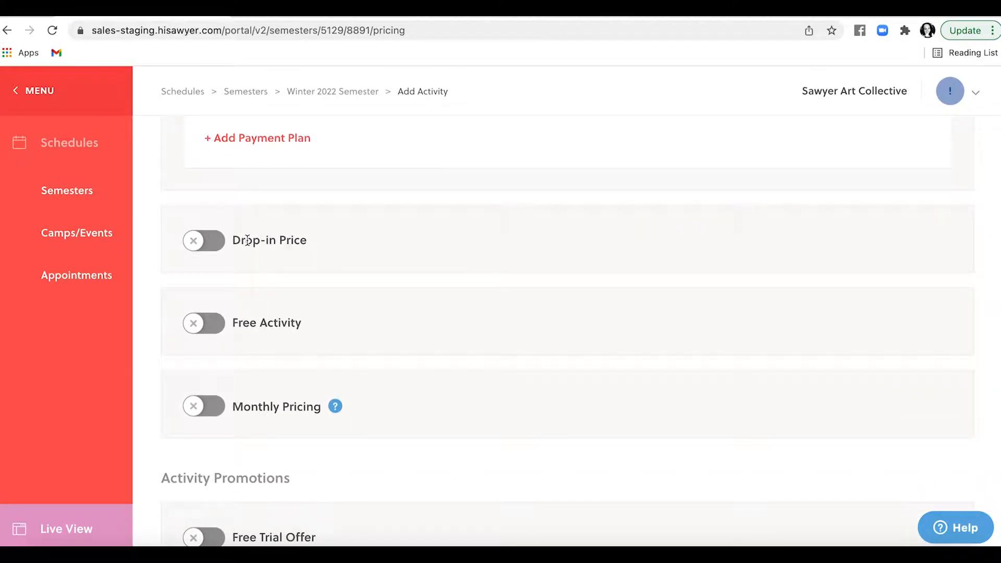
scroll(247, 240, down, 2)
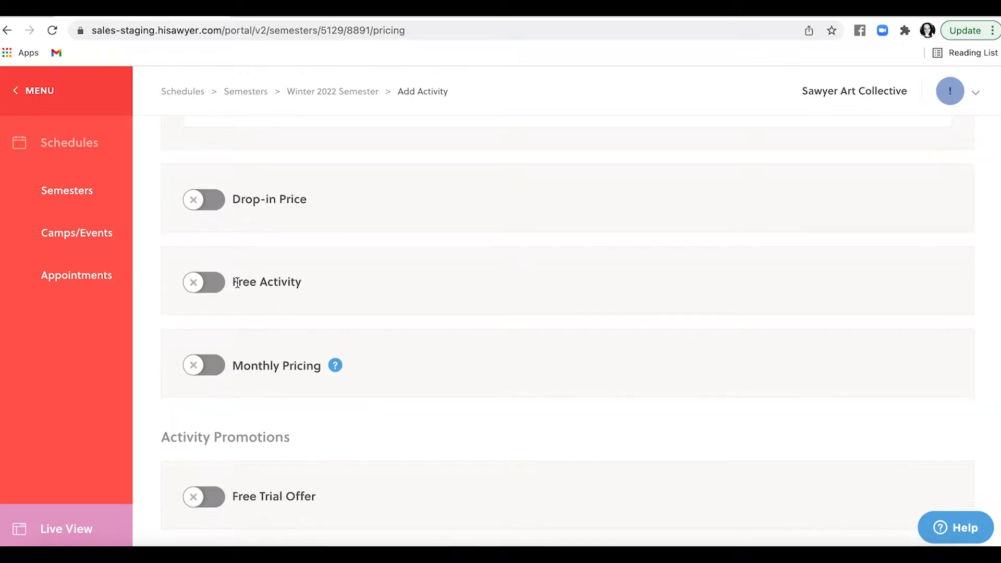
scroll(236, 294, down, 2)
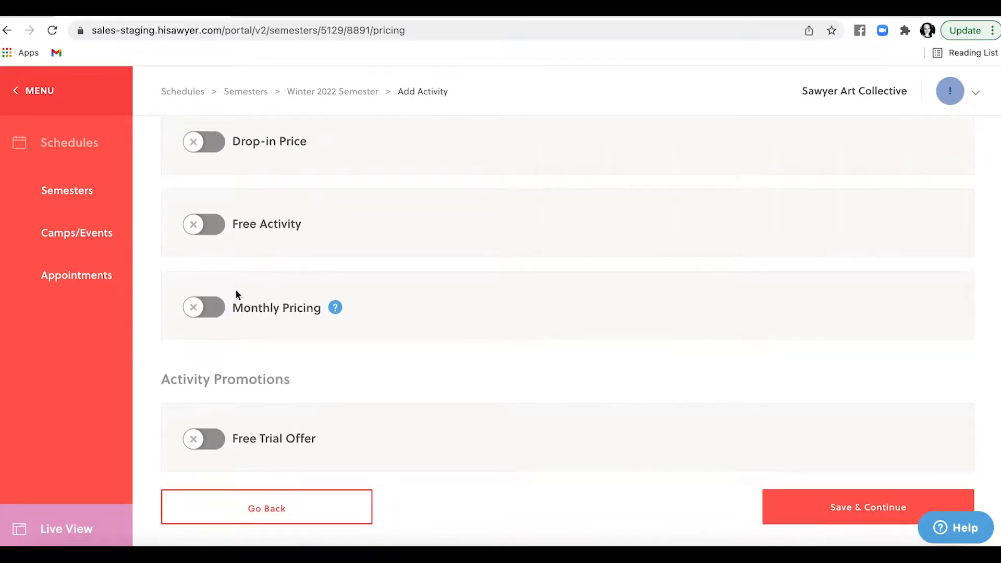
click(211, 307)
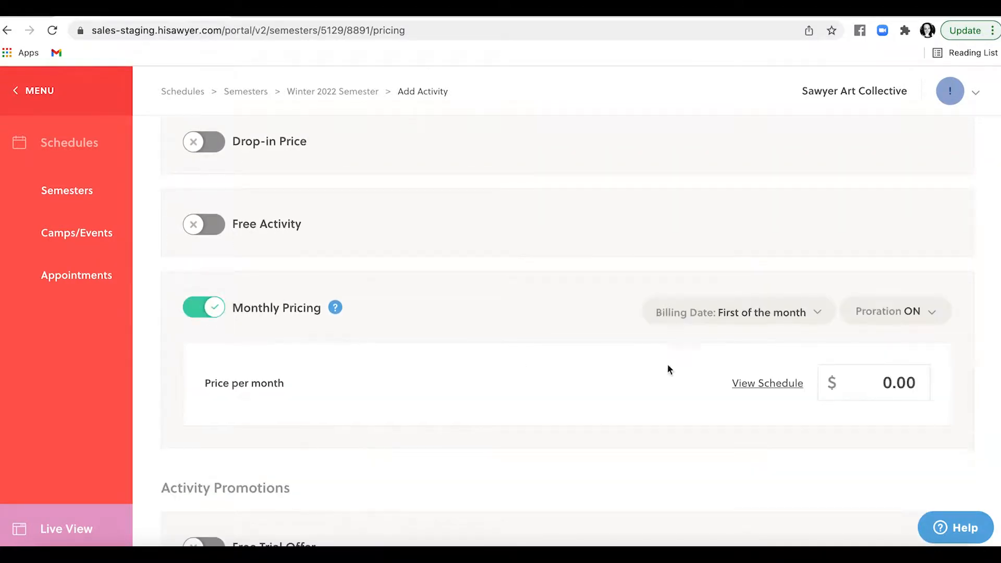
click(796, 309)
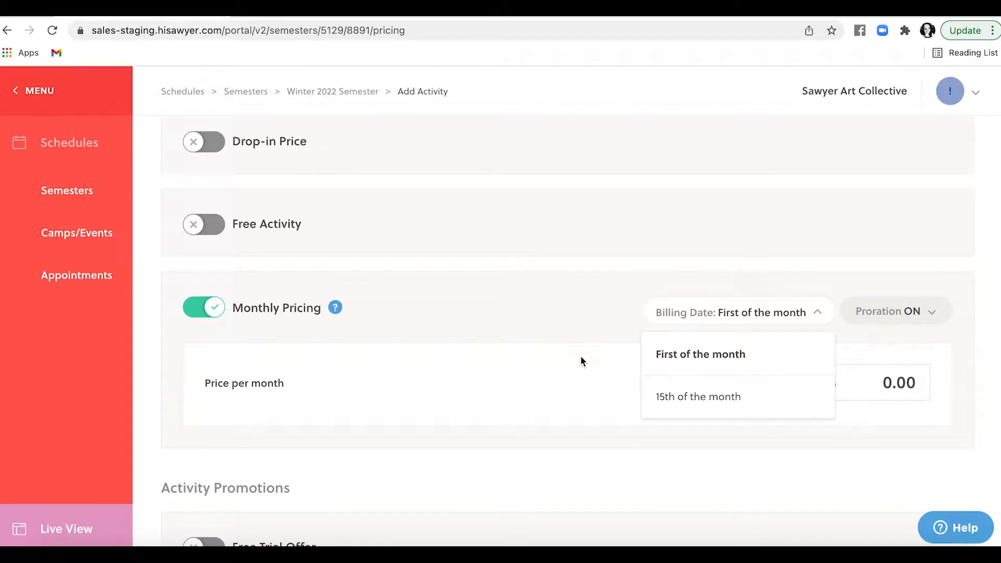
scroll(582, 360, down, 3)
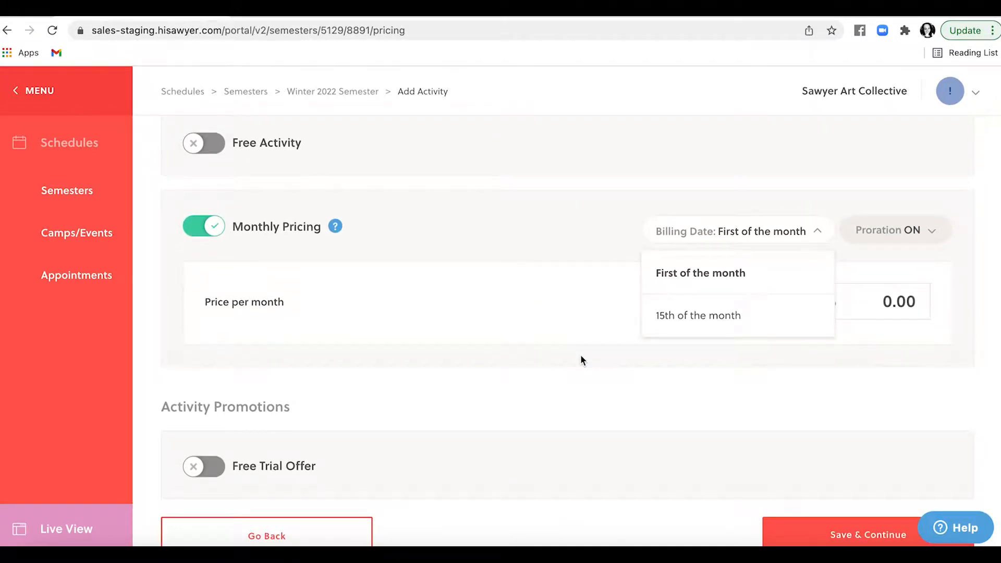
scroll(581, 359, up, 3)
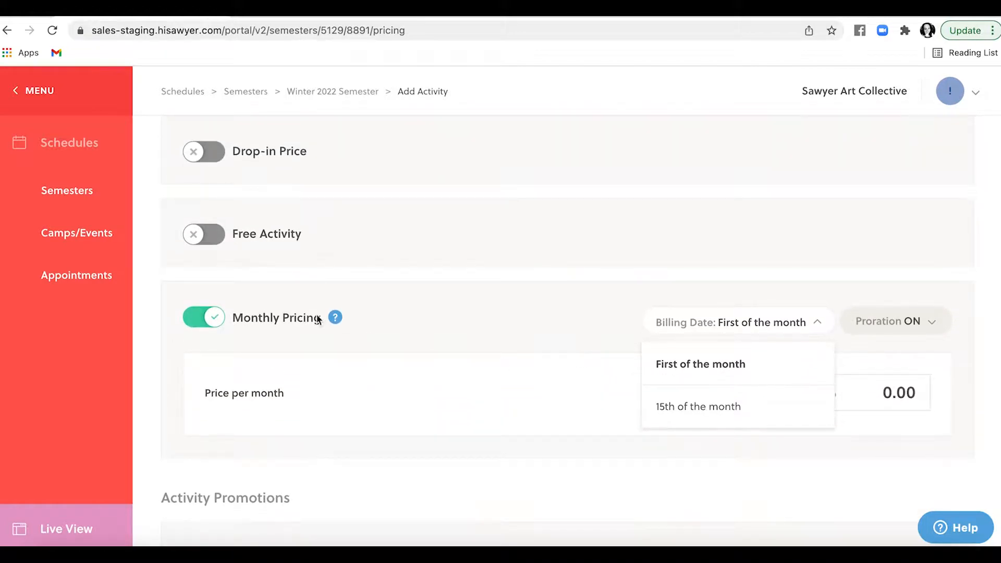
Turn on the Free Activity pricing option and look at its client booking choices
click(203, 233)
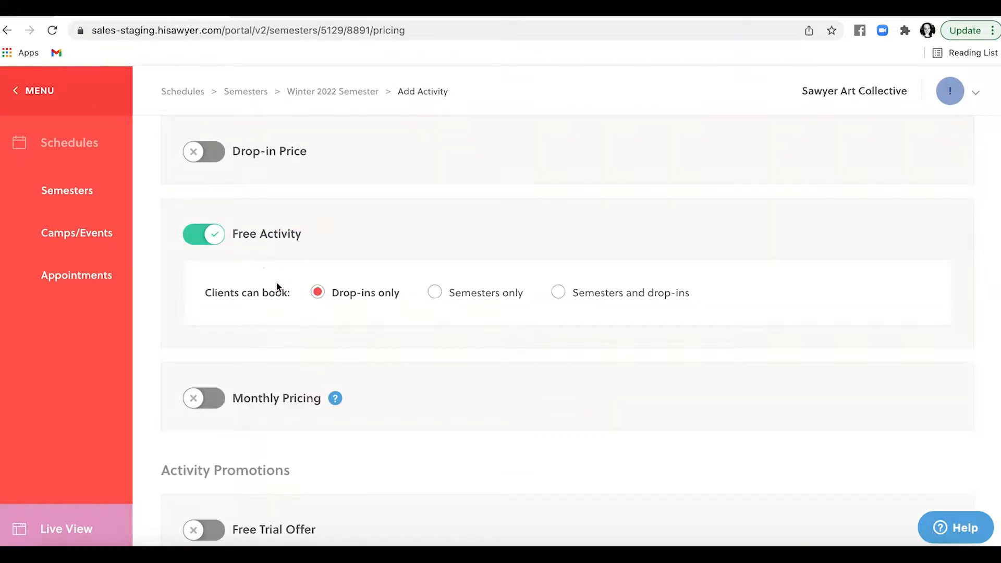
scroll(277, 286, down, 3)
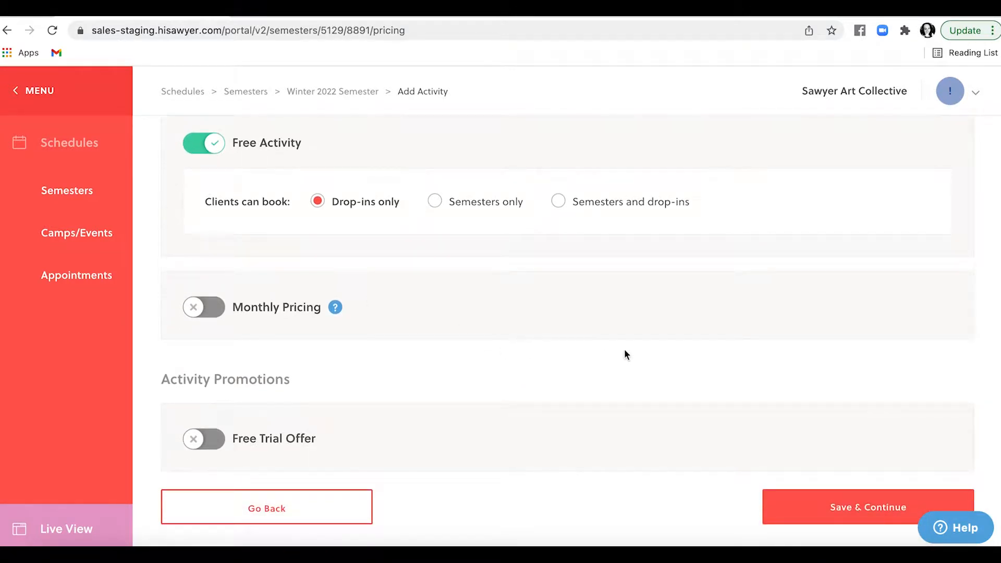
Save the activity's pricing as a free activity with drop-ins only and continue to the optional add-ons and discounts
click(815, 515)
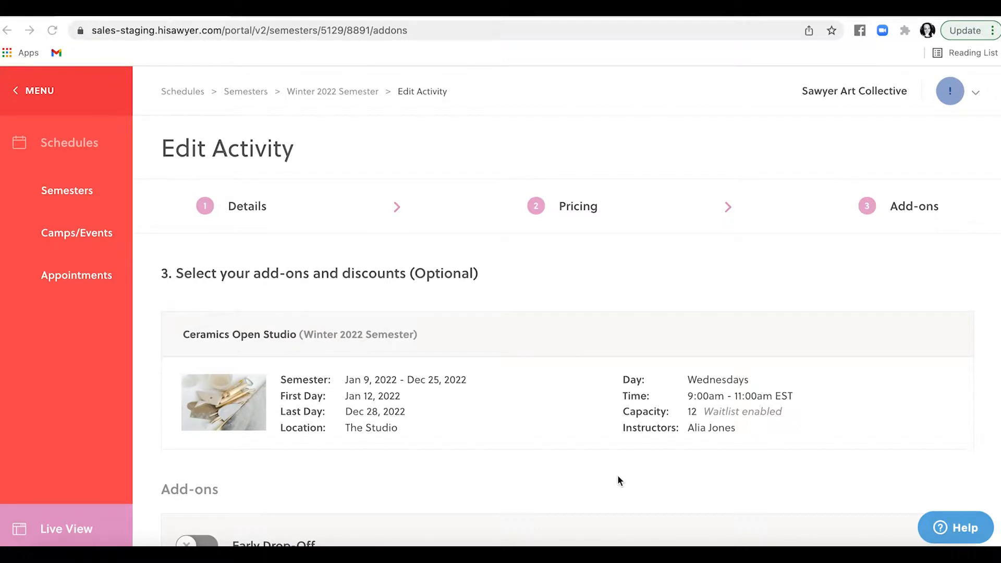
scroll(618, 476, down, 5)
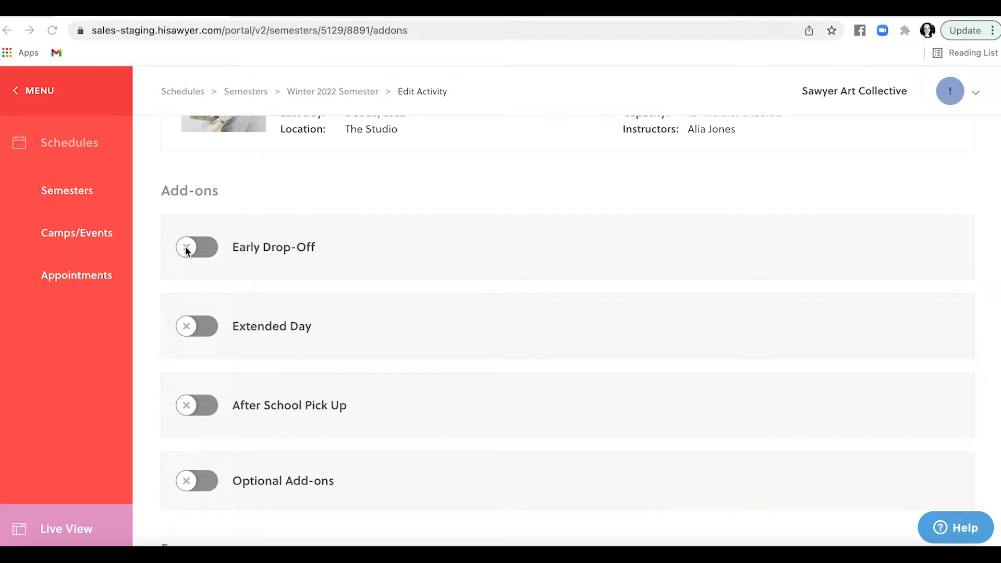
Examine the timing and per-class pricing options of the Early Drop-Off and Extended Day add-ons, leaving both turned off
click(208, 249)
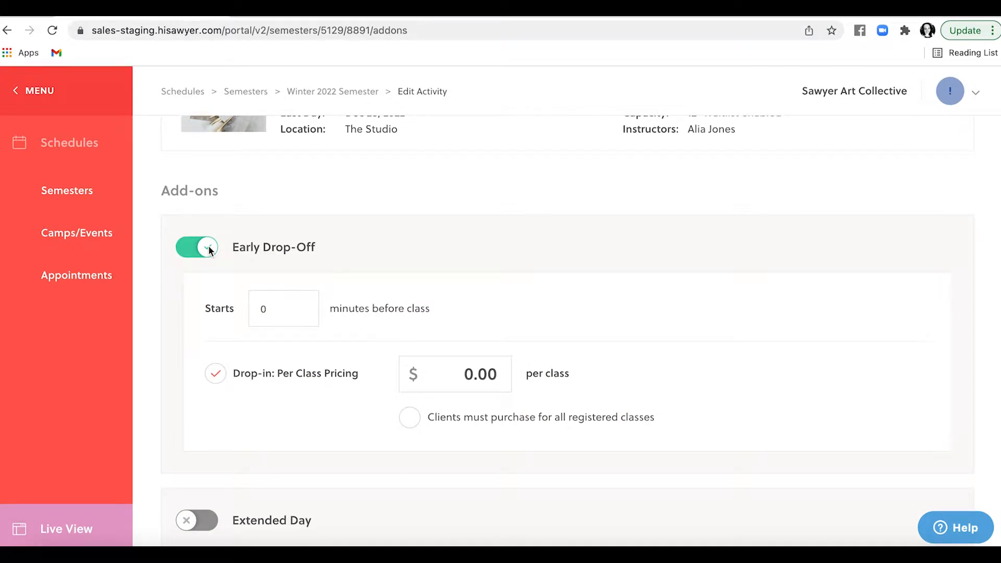
scroll(211, 250, down, 3)
scroll(210, 250, up, 3)
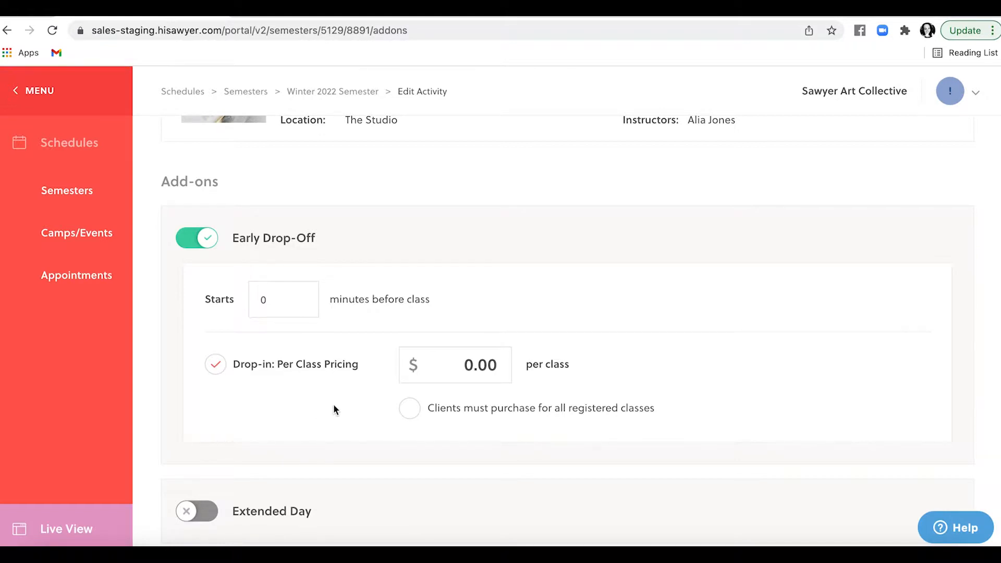
click(209, 240)
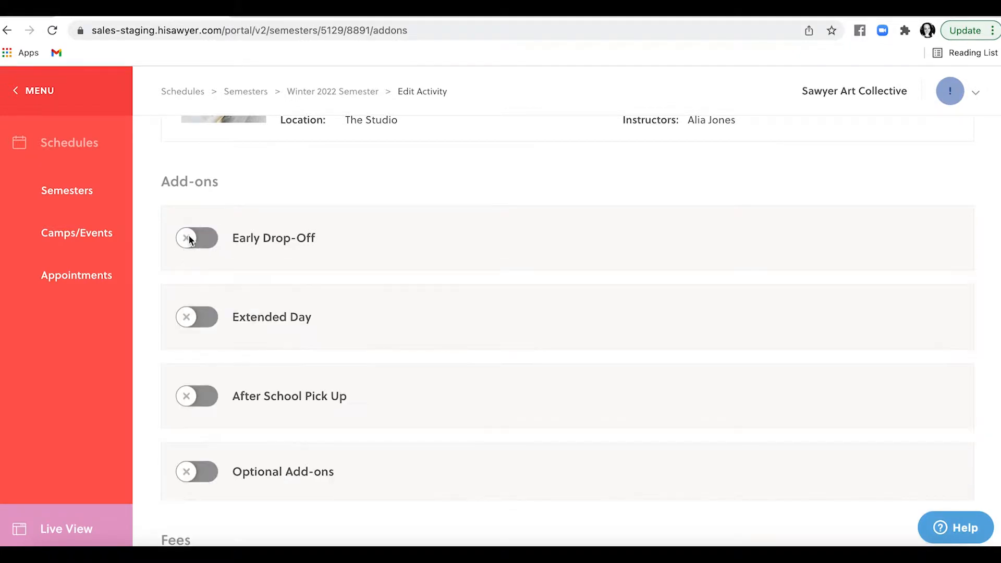
click(200, 323)
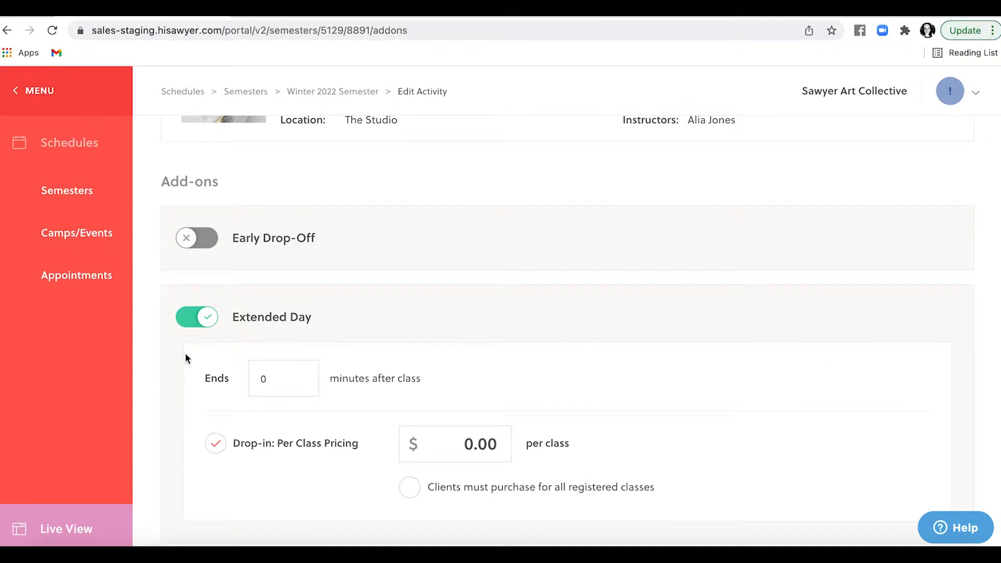
click(185, 316)
Examine the settings of the After School Pick Up and Optional Add-ons sections, leaving both turned off
scroll(184, 314, down, 2)
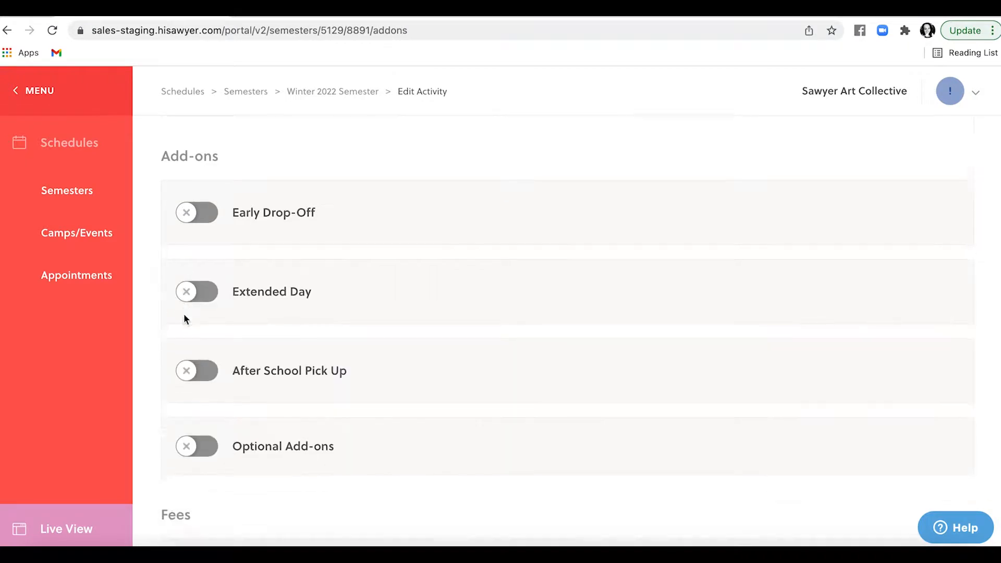
click(186, 330)
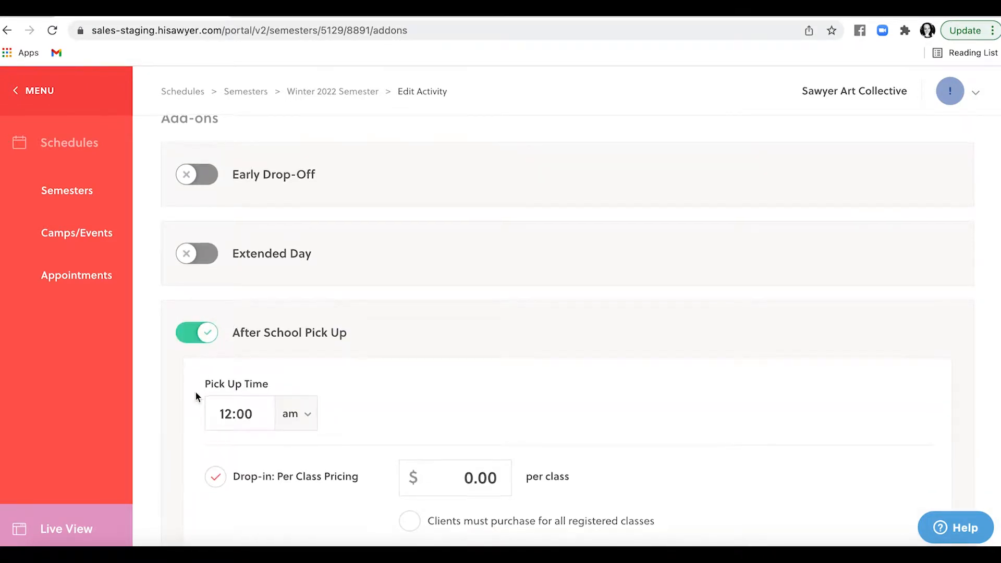
scroll(195, 391, down, 2)
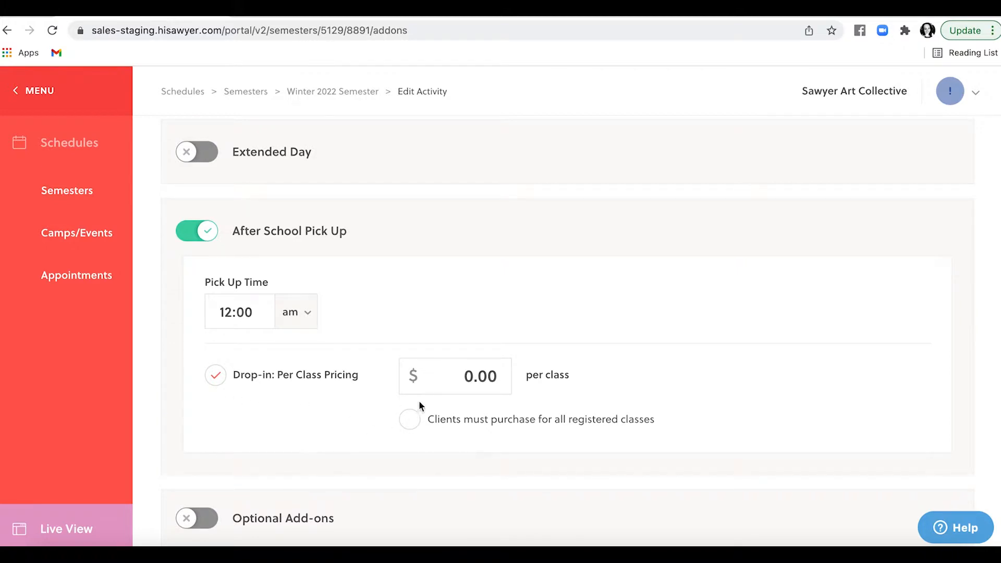
click(186, 231)
click(188, 304)
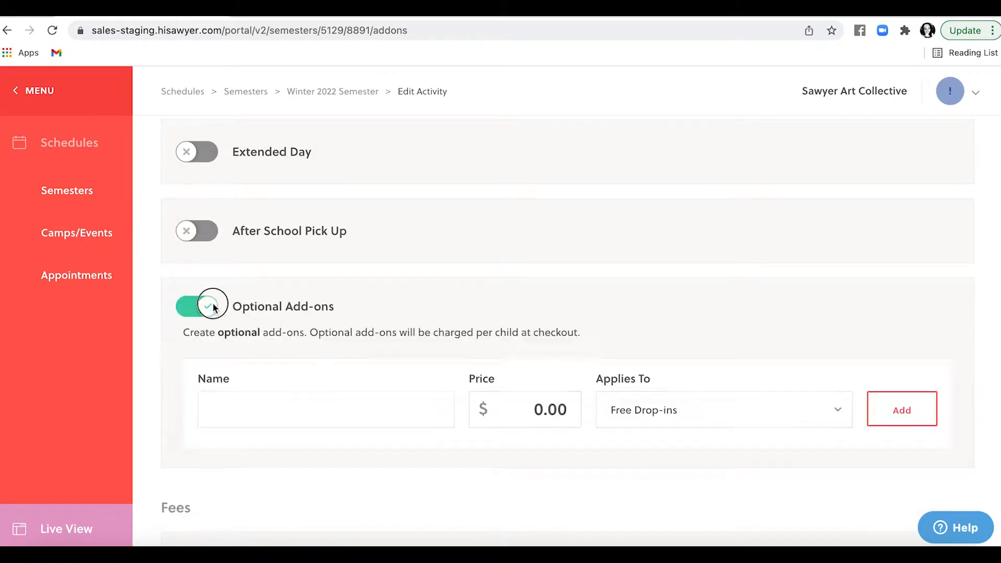
scroll(233, 409, down, 2)
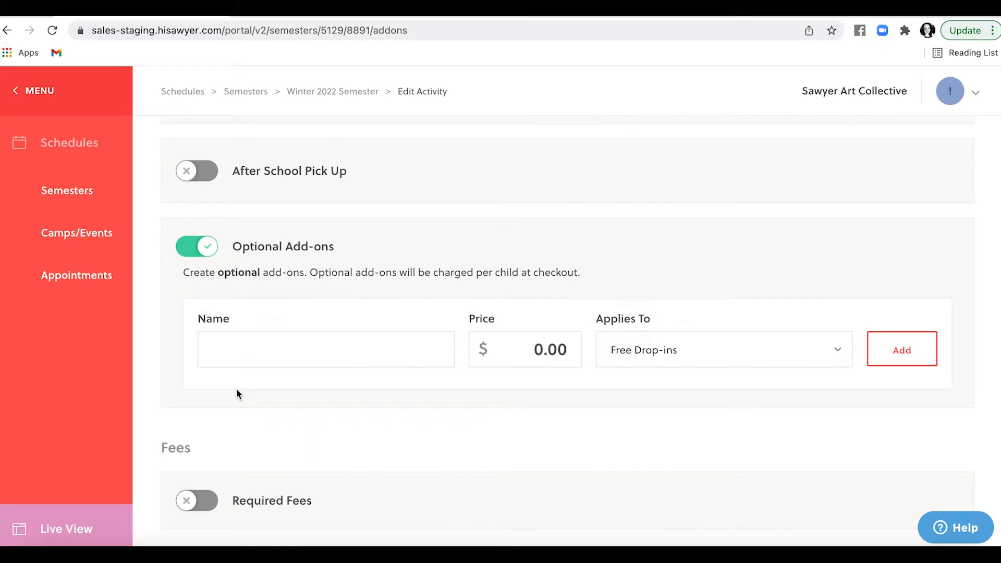
click(182, 248)
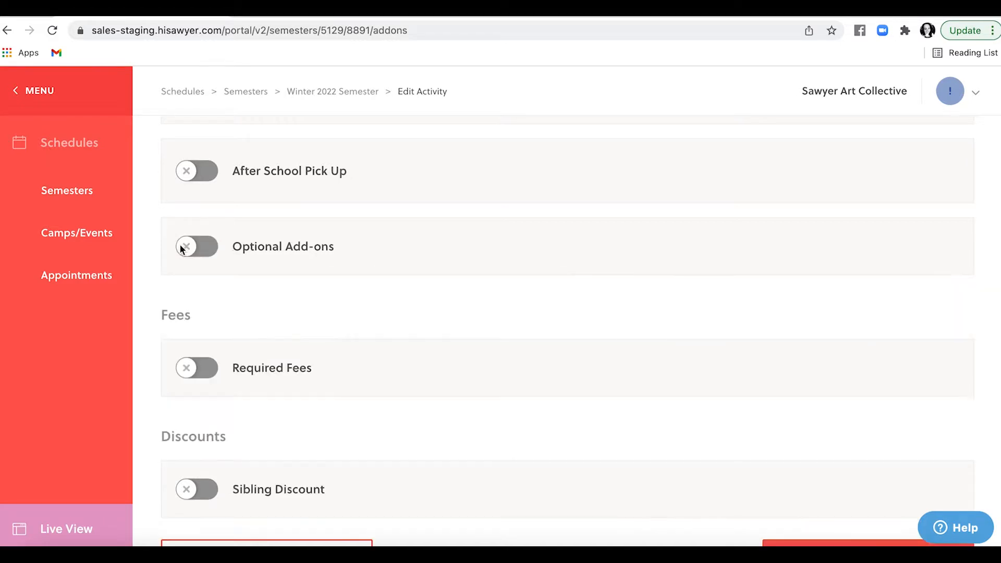
Examine the Required Fees fields and the Sibling Discount percentages per child, leaving both options turned off
scroll(192, 362, down, 2)
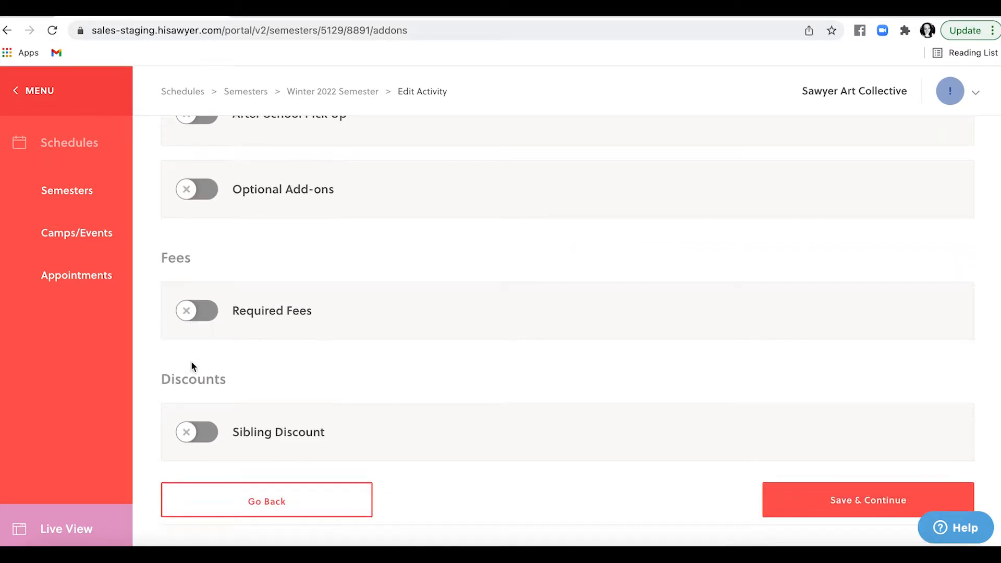
click(195, 313)
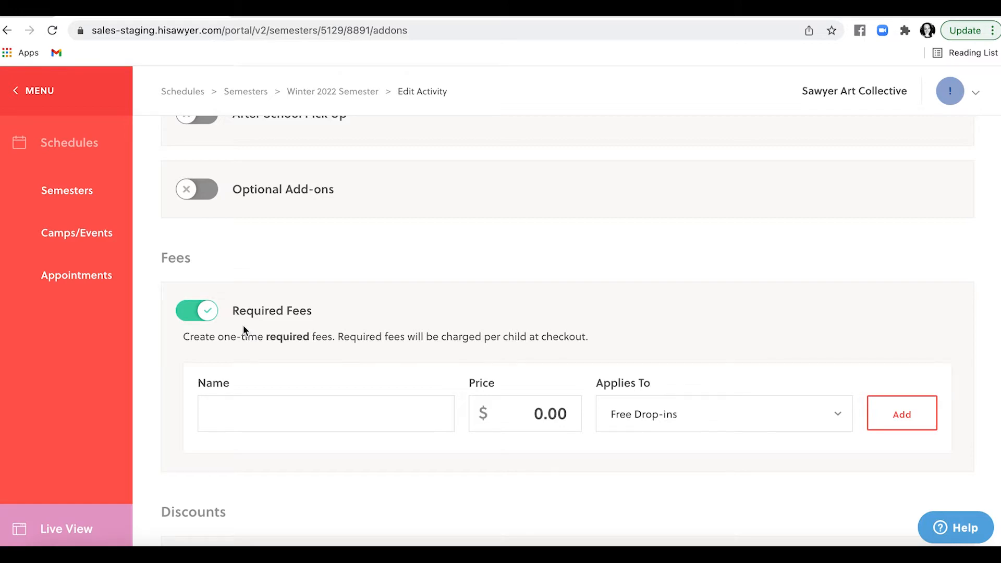
click(194, 318)
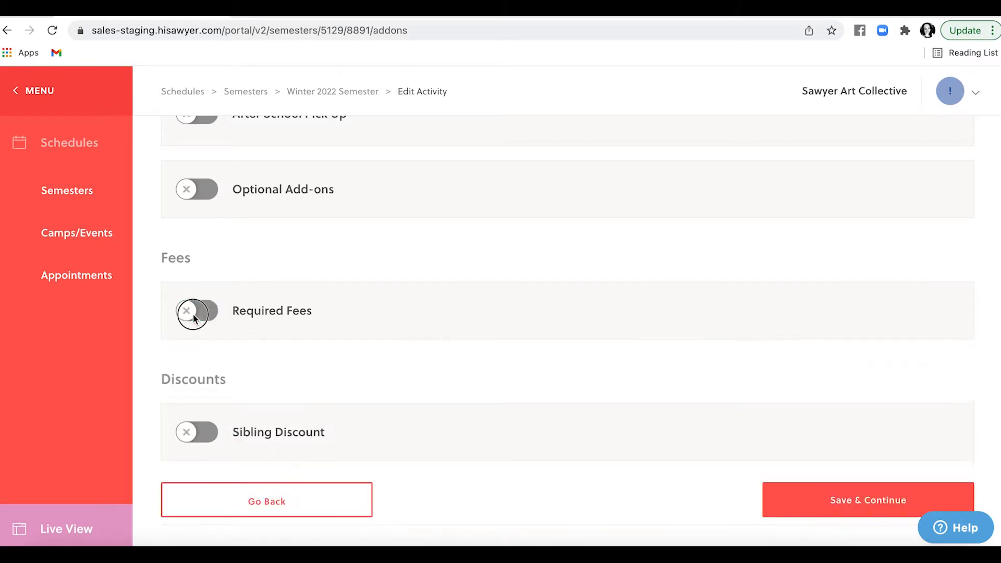
click(193, 432)
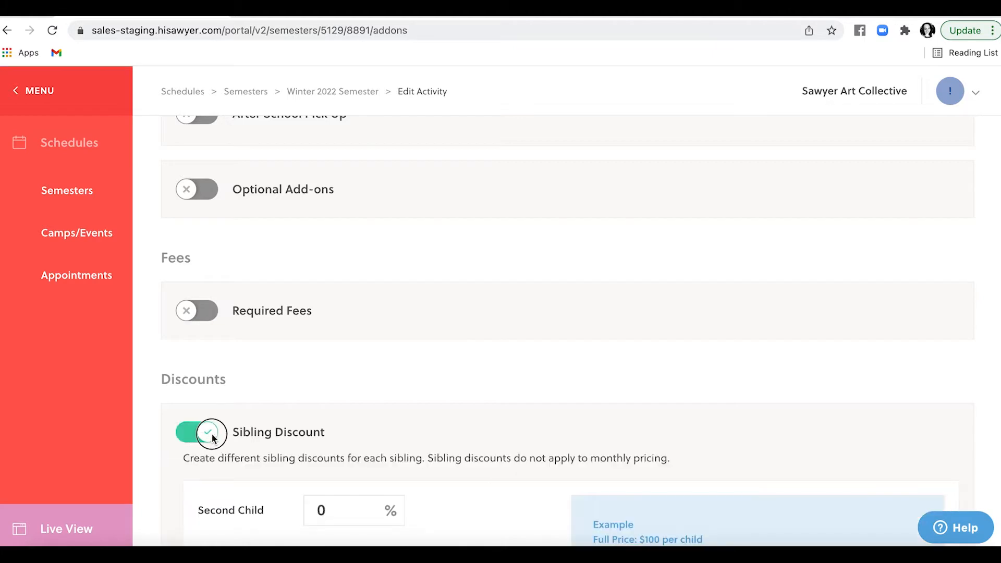
scroll(213, 438, down, 4)
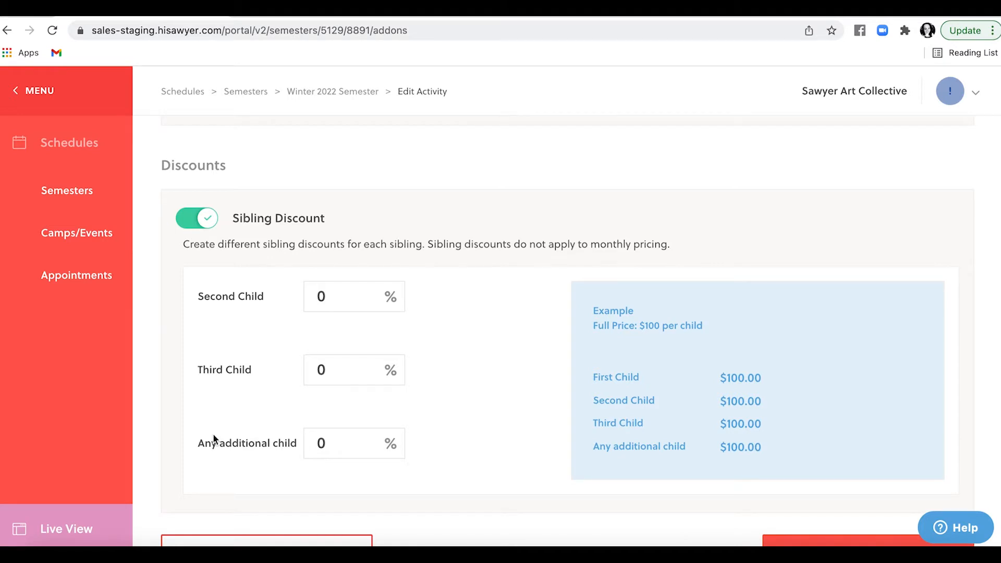
click(201, 218)
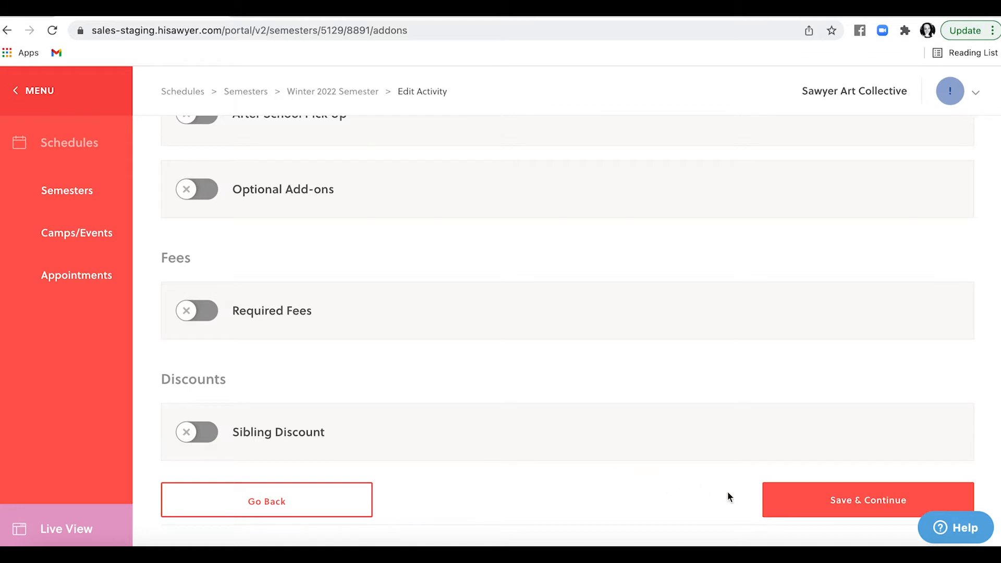
Save the Ceramics Open Studio activity without add-ons, fees or discounts and return to the semesters list
click(825, 501)
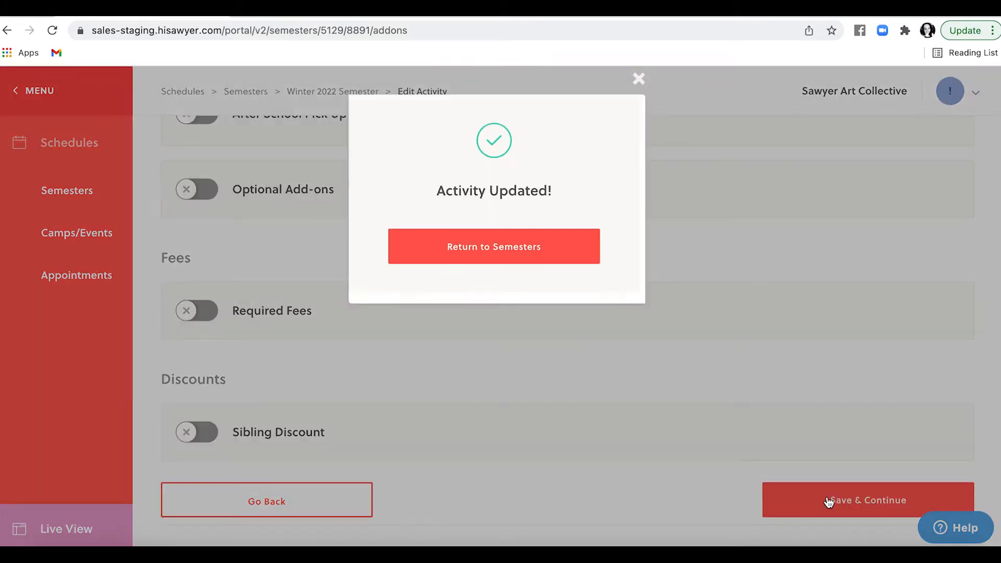
click(564, 248)
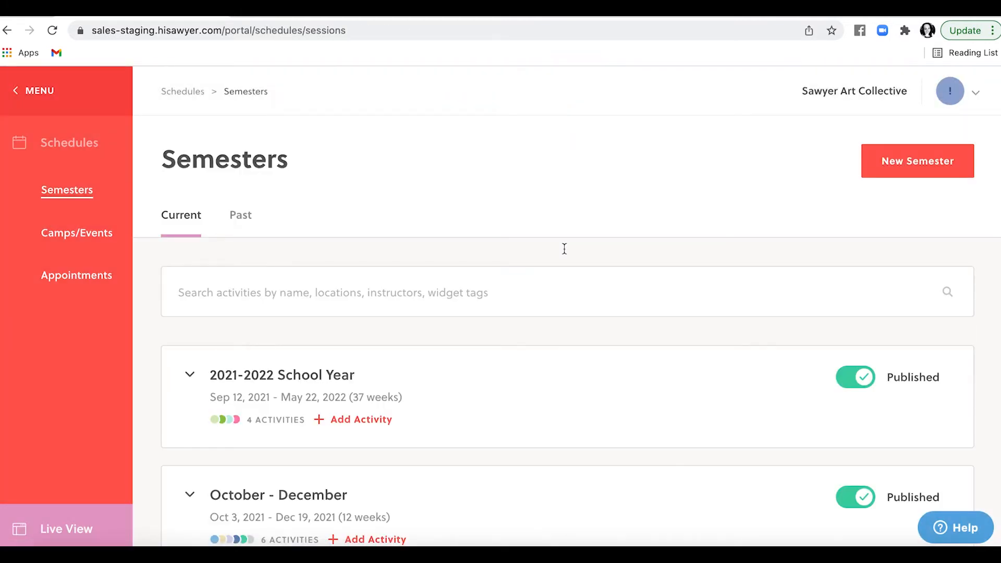
Expand the Winter 2022 Semester to review its Ceramics Open Studio activity, and publish the semester
click(567, 284)
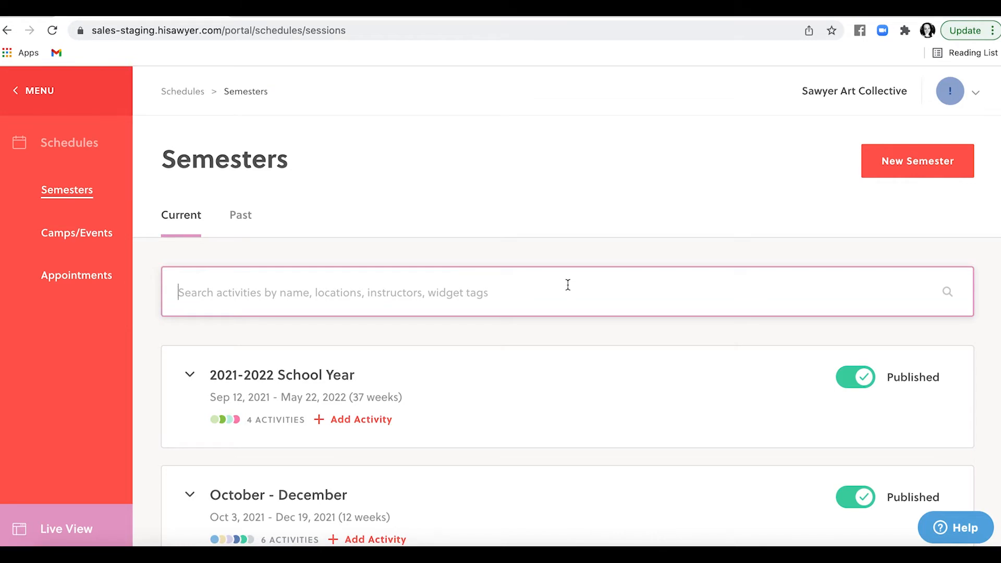
scroll(544, 403, down, 5)
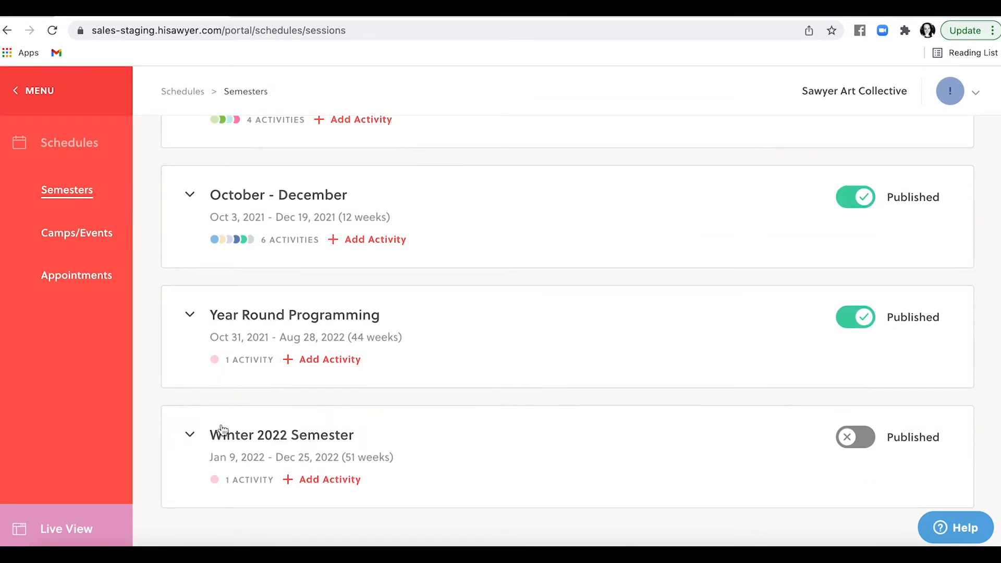
click(191, 434)
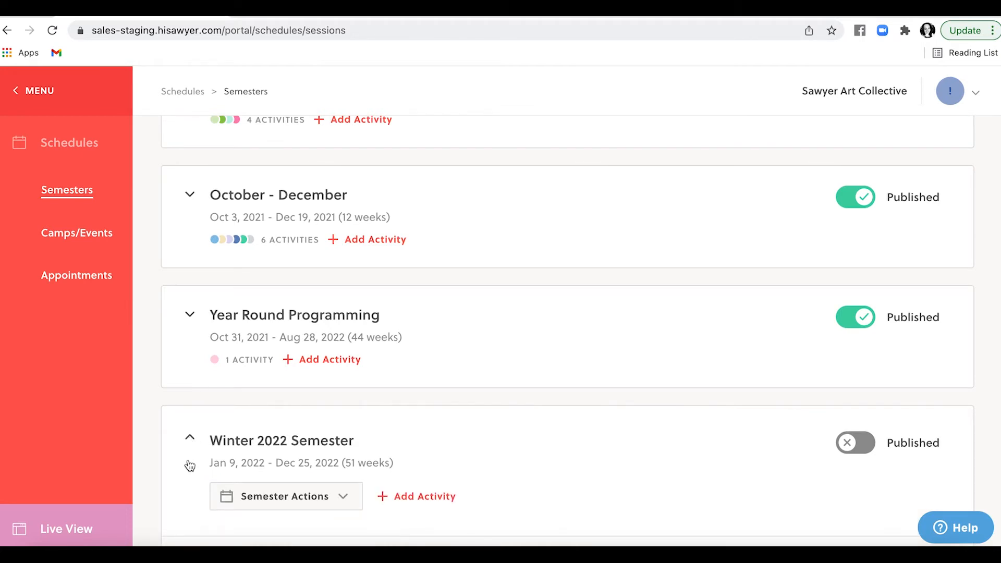
scroll(190, 465, down, 4)
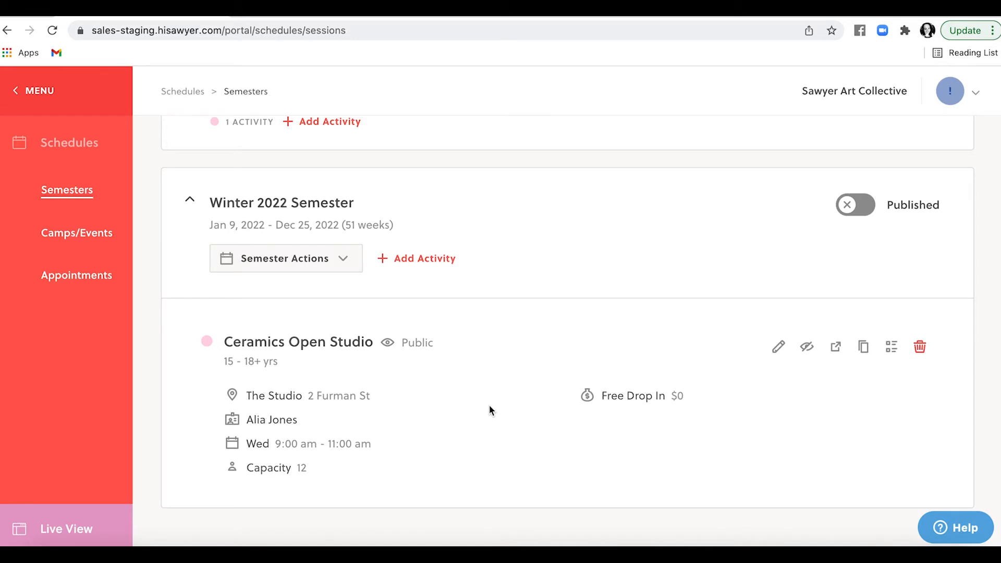
click(869, 207)
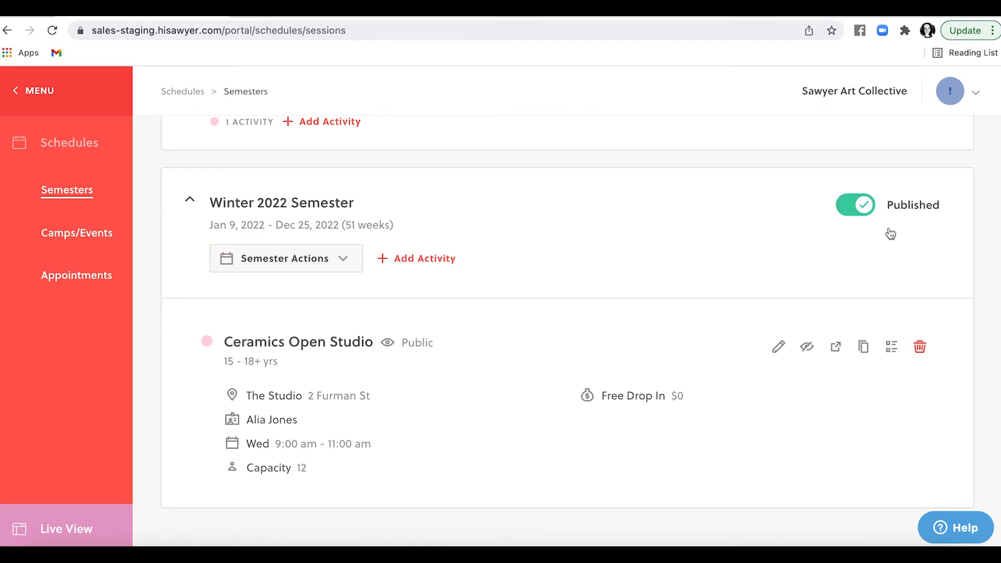